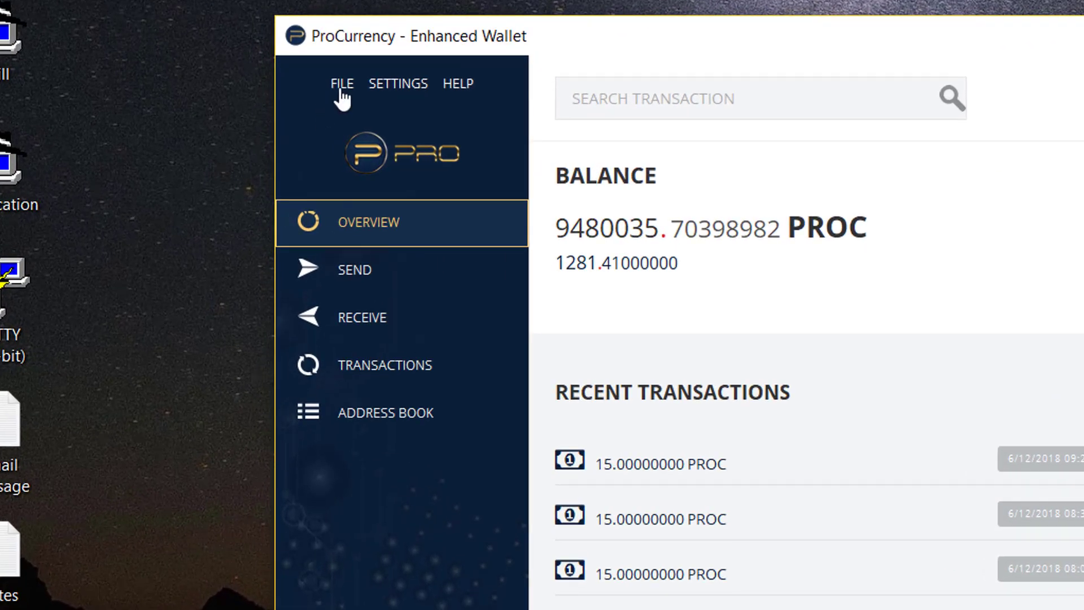
Step: Back up the wallet to the Desktop as 'wallet backup', replacing the existing wallet backup.dat
{"action": "left_click", "coordinate": [342, 93]}
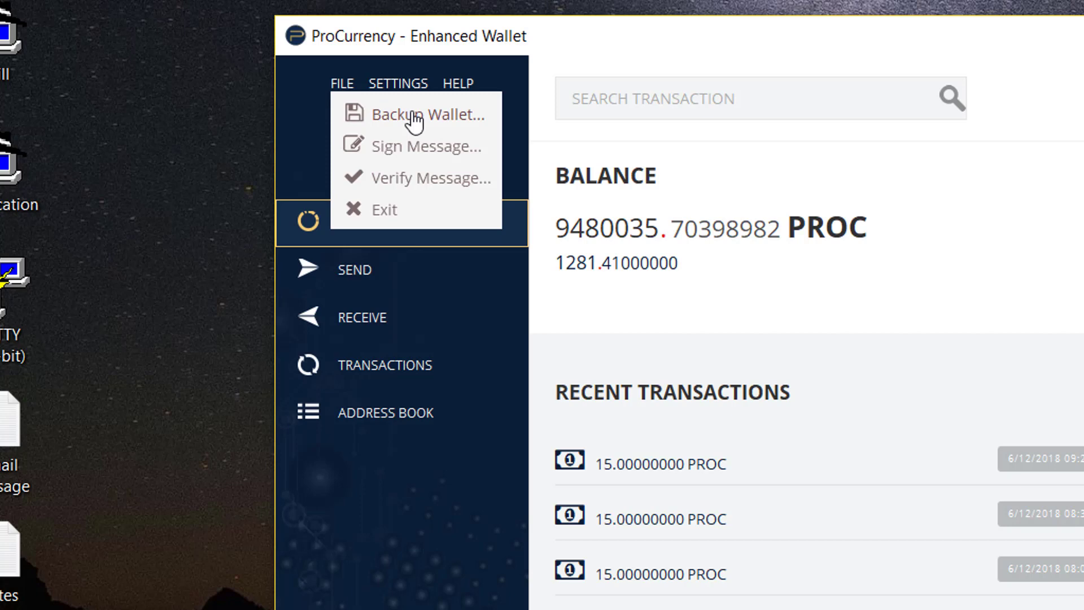
{"action": "left_click", "coordinate": [414, 116]}
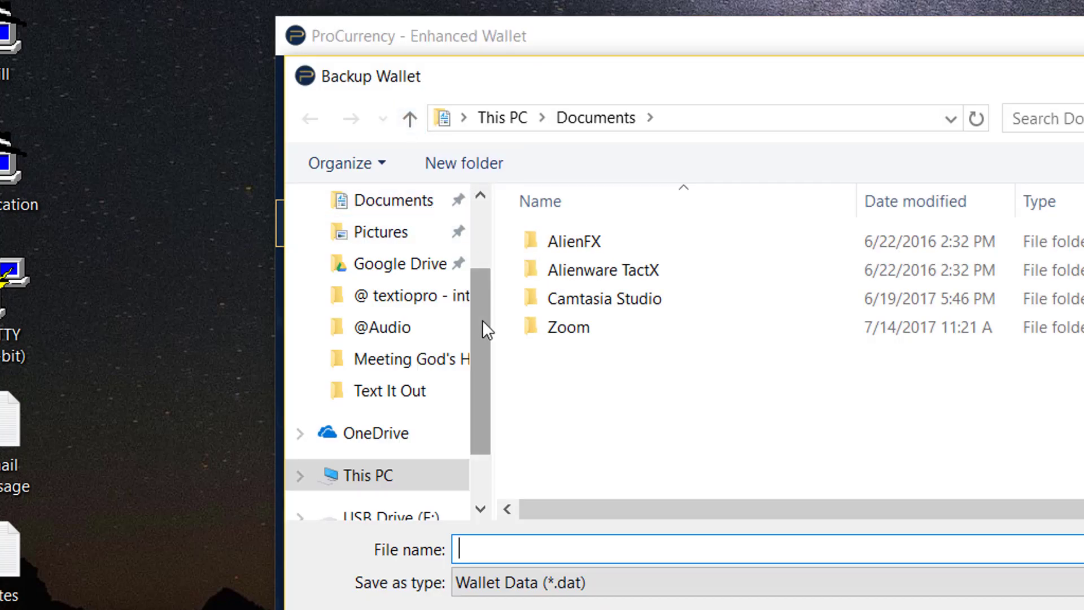
{"action": "left_click_drag", "start_coordinate": [482, 320], "coordinate": [484, 223]}
{"action": "left_click", "coordinate": [395, 257]}
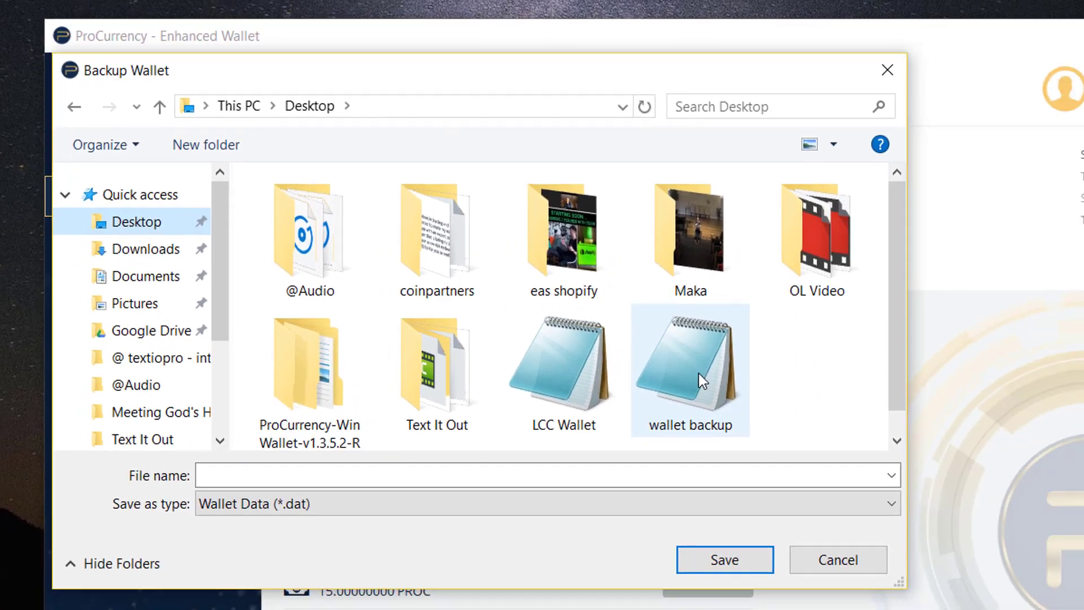
{"action": "left_click", "coordinate": [699, 374]}
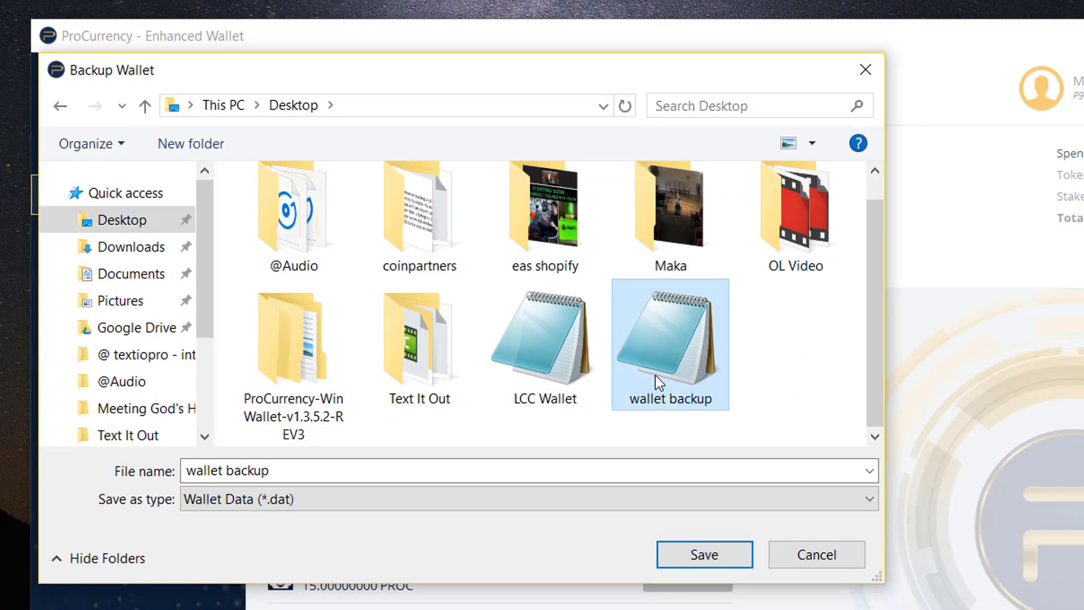
{"action": "left_click", "coordinate": [716, 552]}
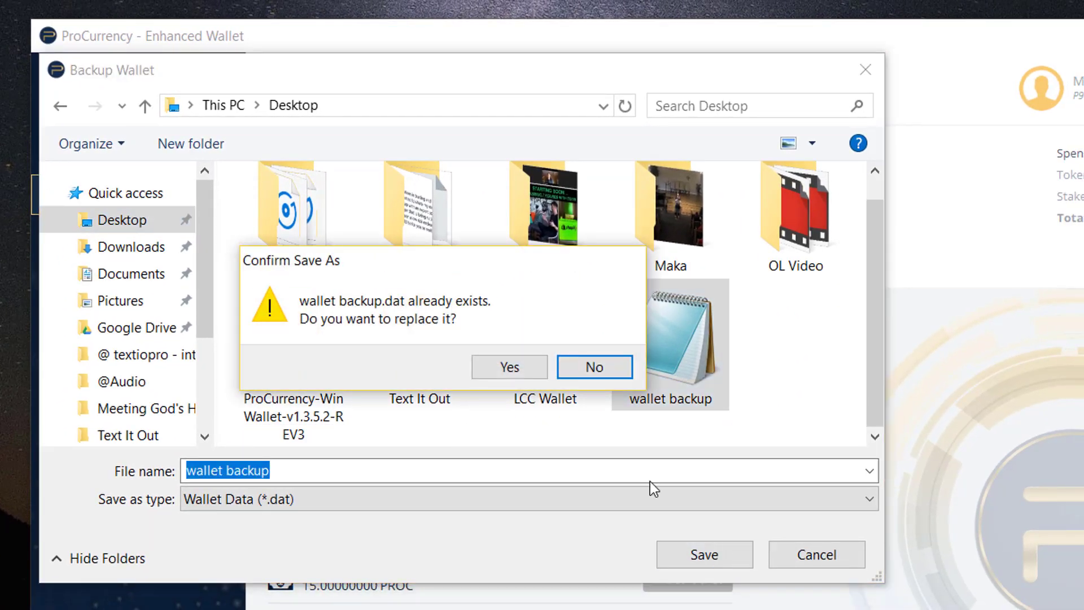
{"action": "left_click", "coordinate": [514, 367]}
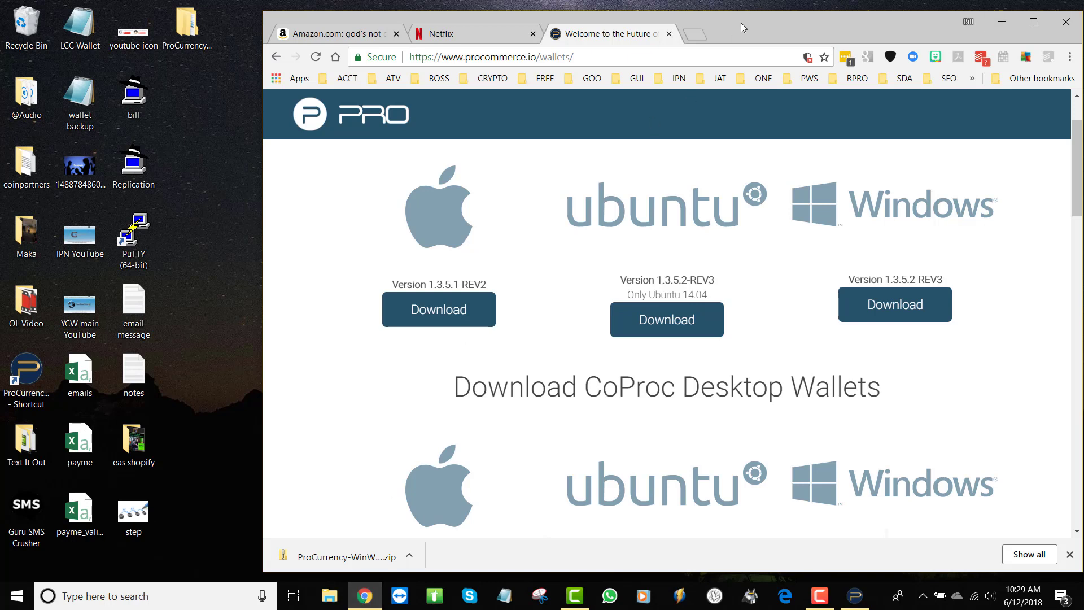
Step: Open Gmail in a new tab and sign in with the saved account
{"action": "left_click", "coordinate": [694, 35]}
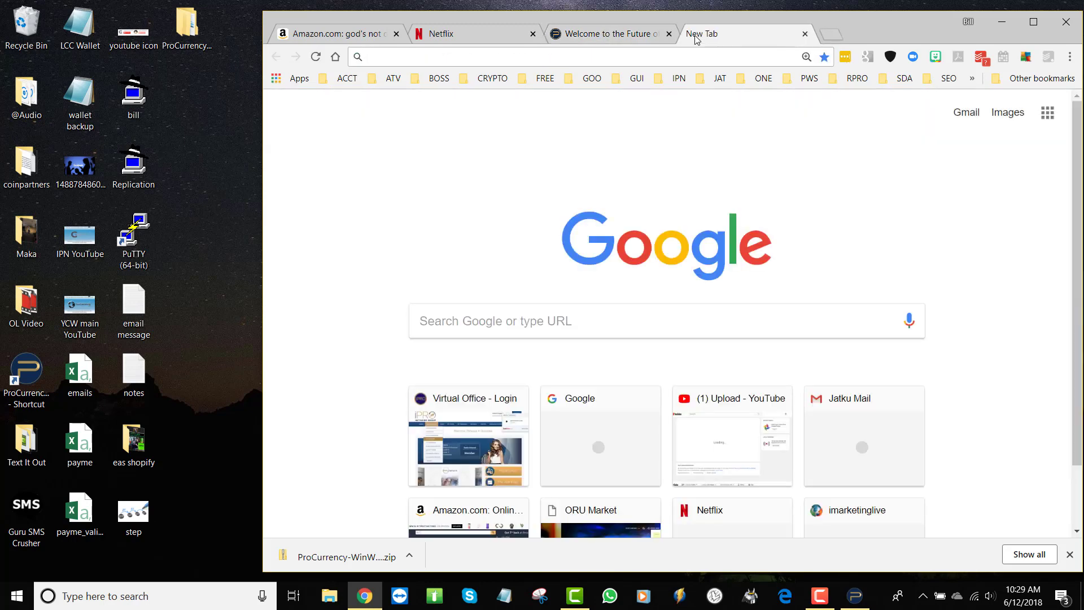
{"action": "type", "text": "gmai"}
{"action": "key", "text": "Return"}
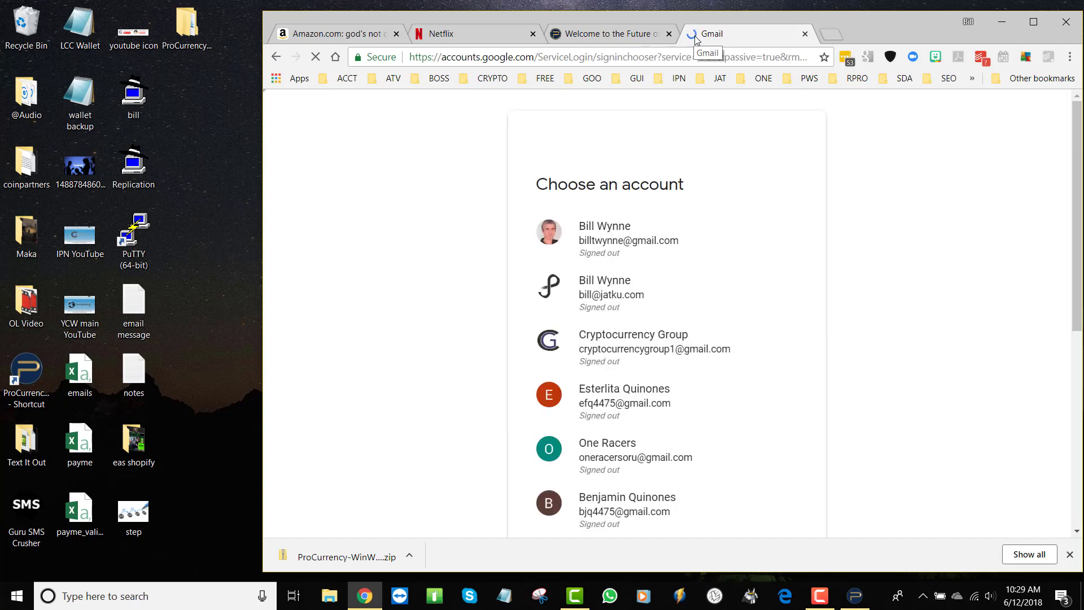
{"action": "left_click", "coordinate": [600, 294]}
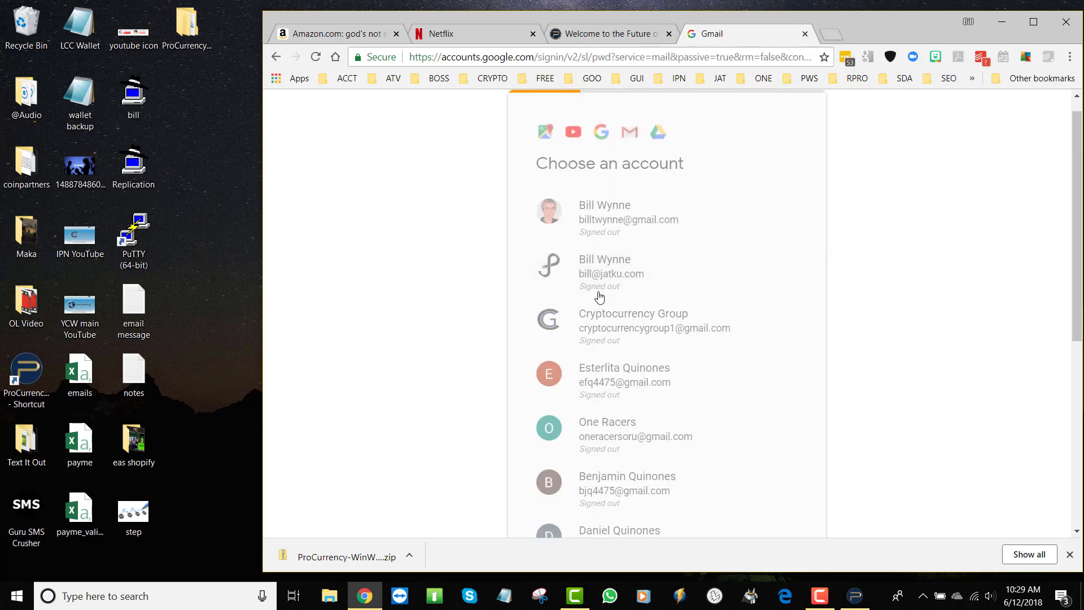
{"action": "left_click", "coordinate": [776, 358]}
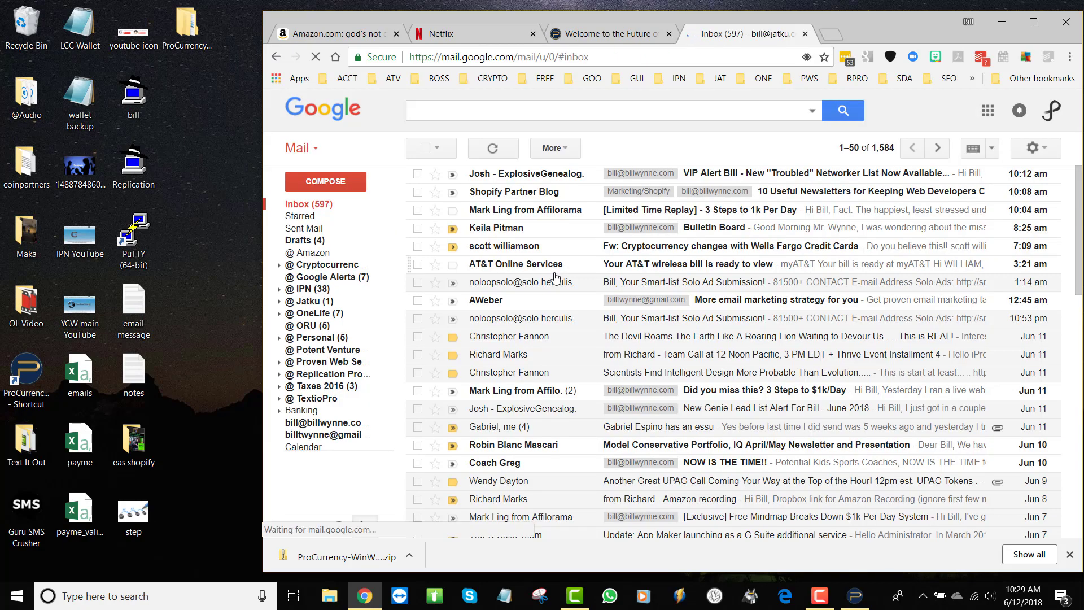
Step: Compose an email to your own address with subject 'wallet backup' and body 'file attached'
{"action": "left_click", "coordinate": [345, 181]}
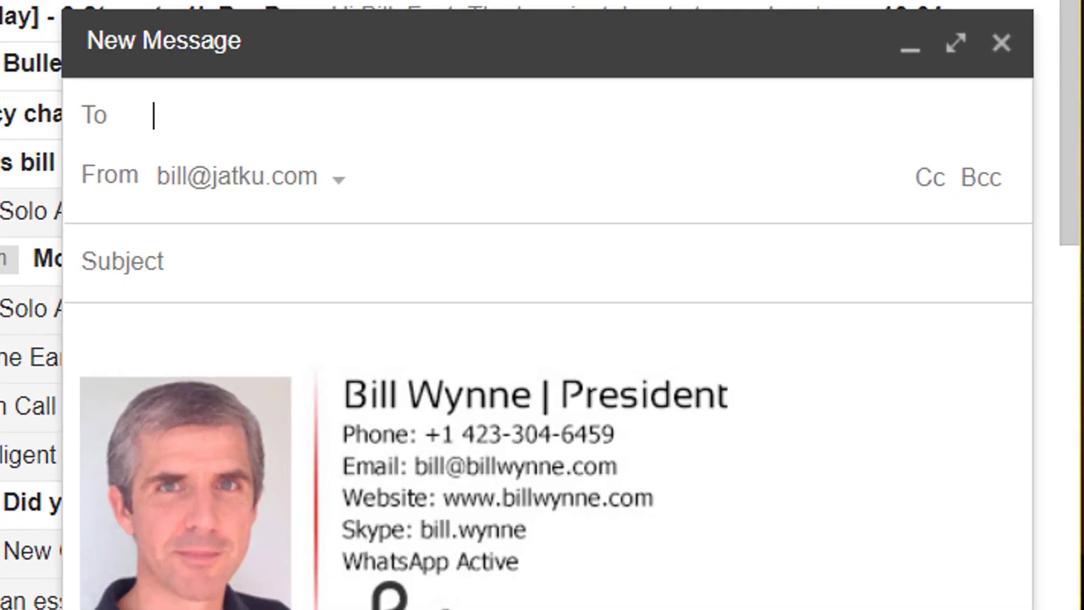
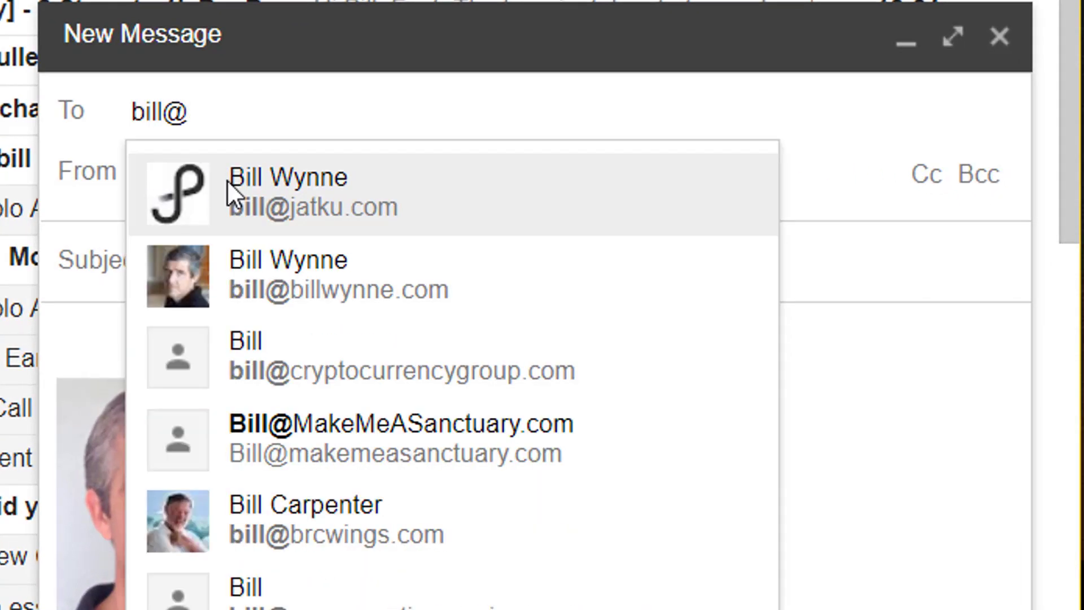
{"action": "left_click", "coordinate": [289, 182]}
{"action": "left_click", "coordinate": [262, 249]}
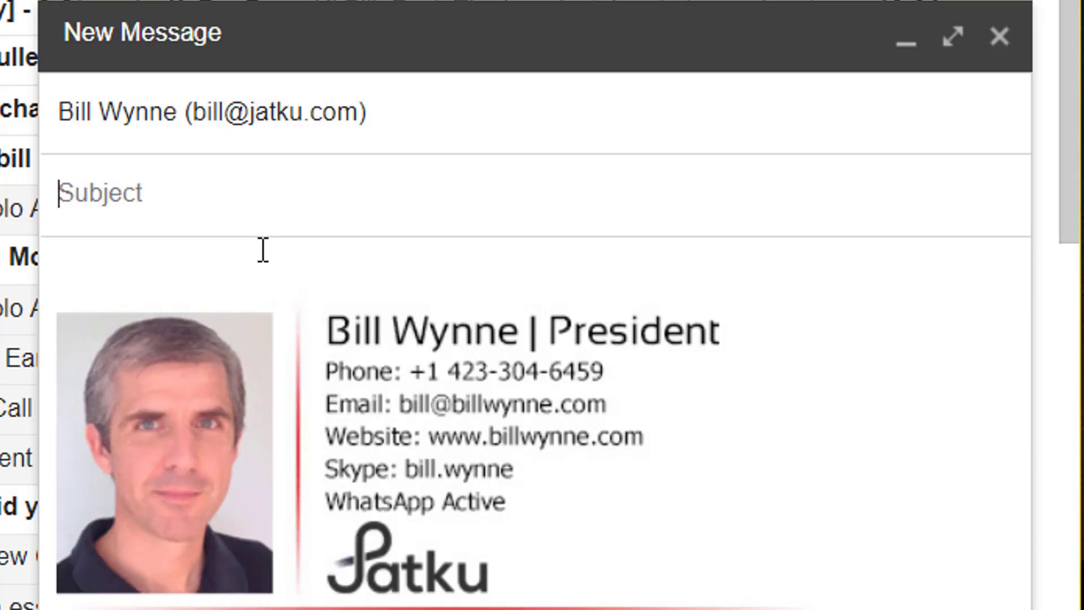
{"action": "type", "text": "wallet backup"}
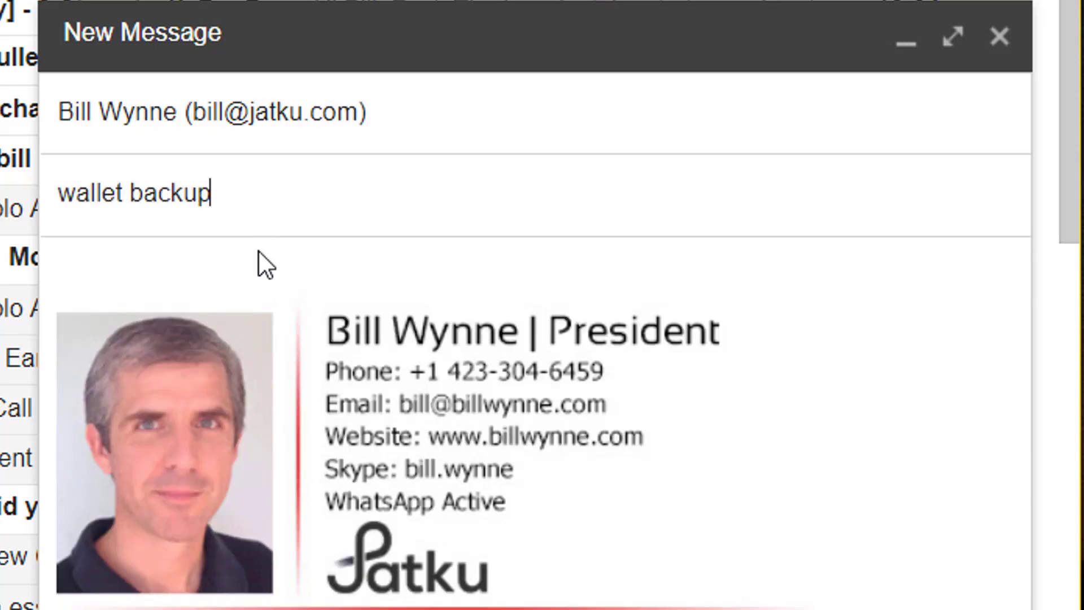
{"action": "key", "text": "Tab"}
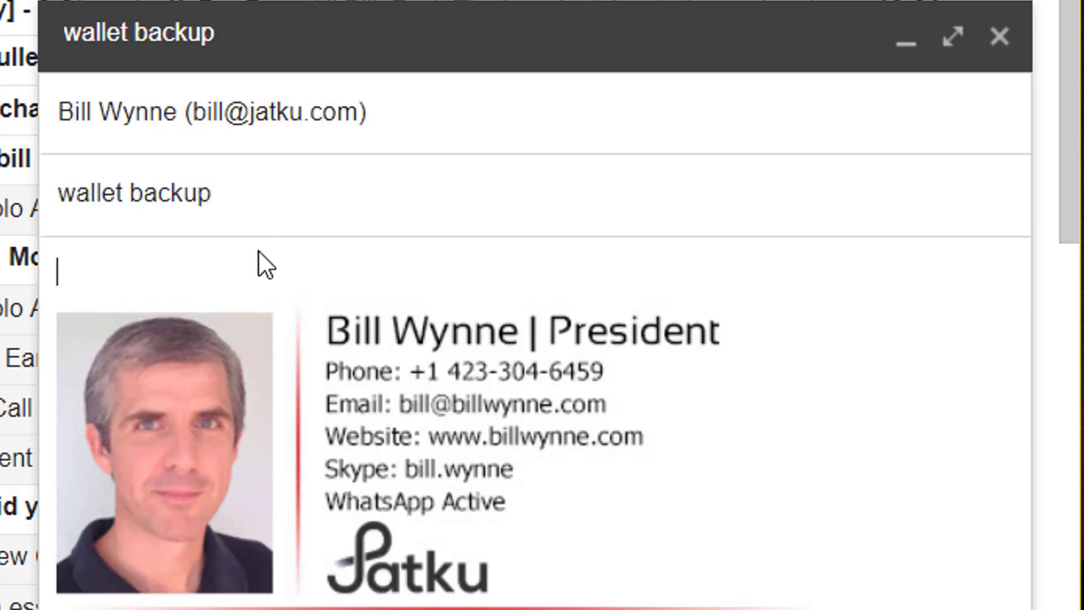
{"action": "type", "text": "file attac"}
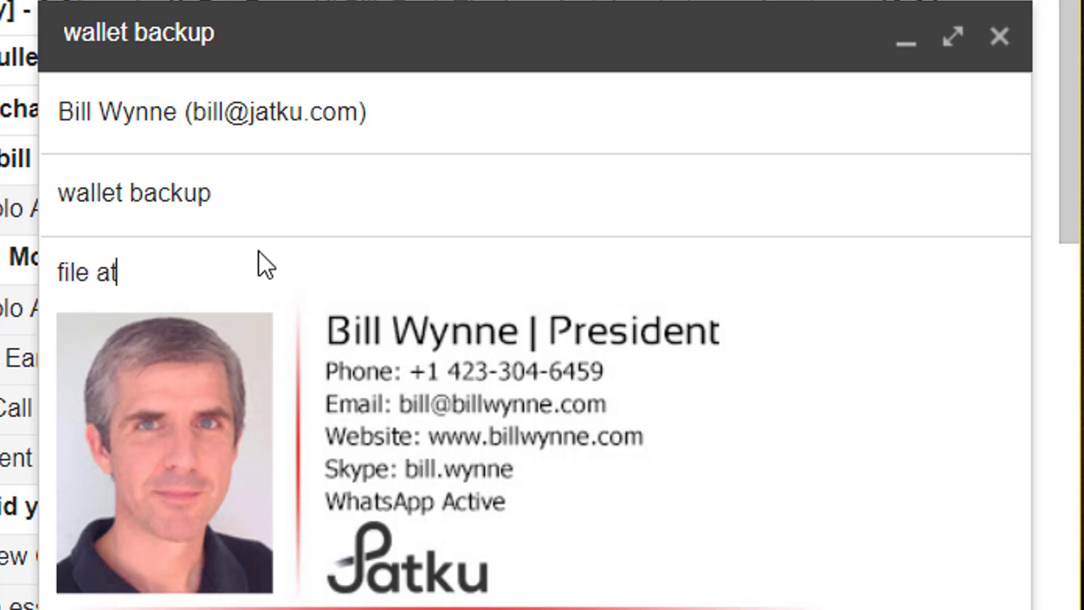
{"action": "type", "text": "hed"}
{"action": "key", "text": "Return"}
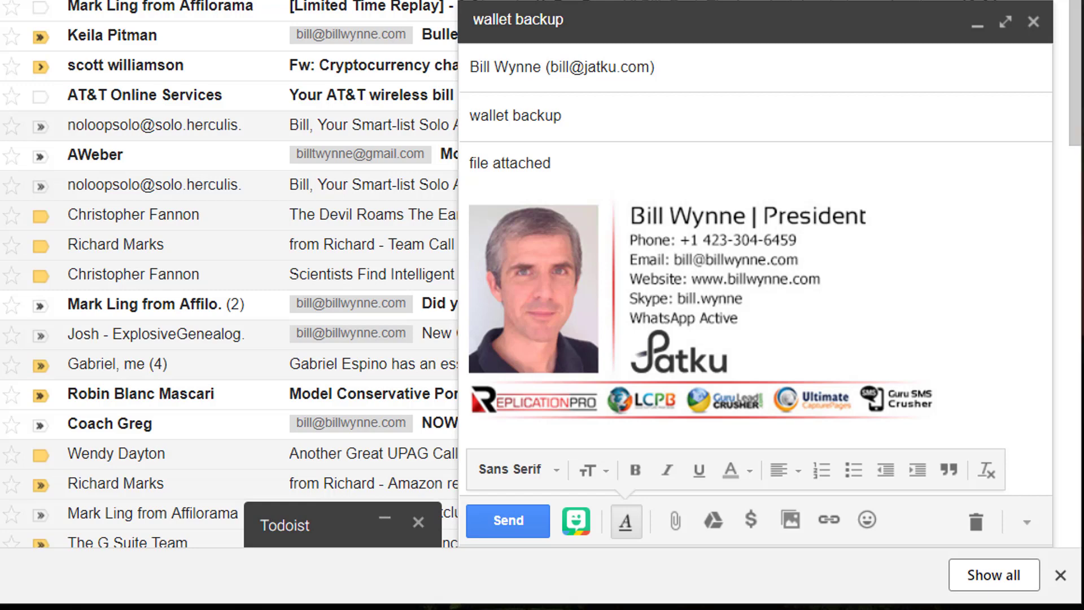
Step: Attach wallet backup.dat to the email and send it
{"action": "left_click", "coordinate": [676, 520]}
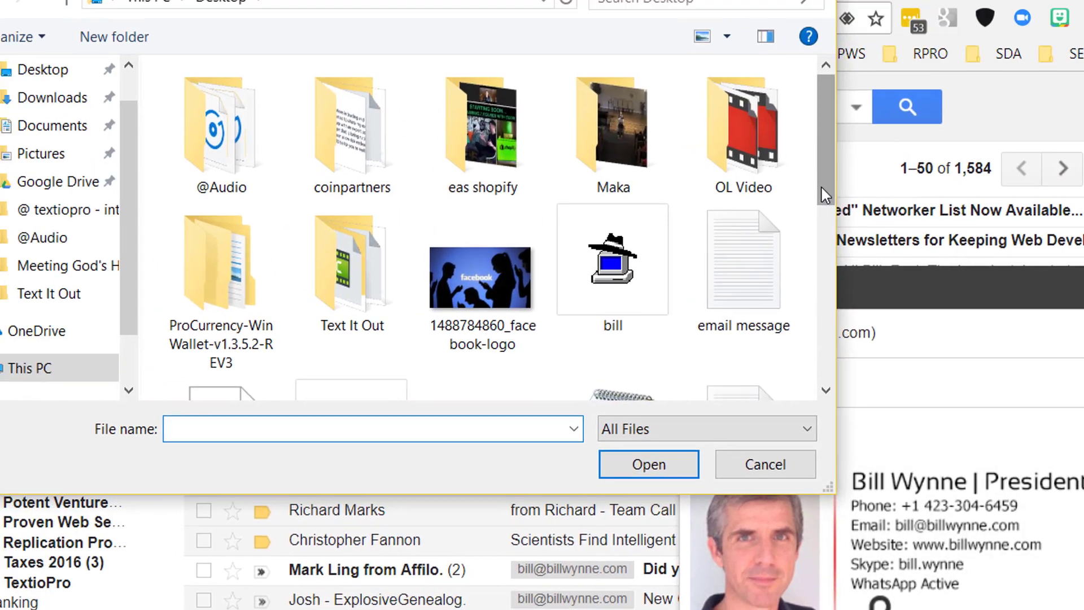
{"action": "left_click_drag", "start_coordinate": [822, 194], "coordinate": [890, 443]}
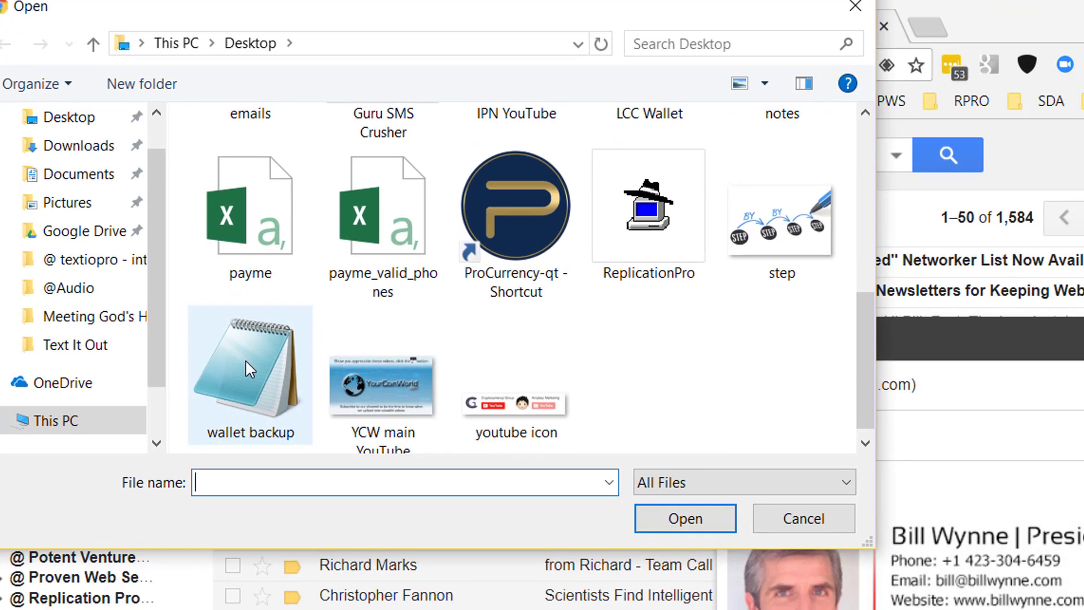
{"action": "double_click", "coordinate": [280, 389]}
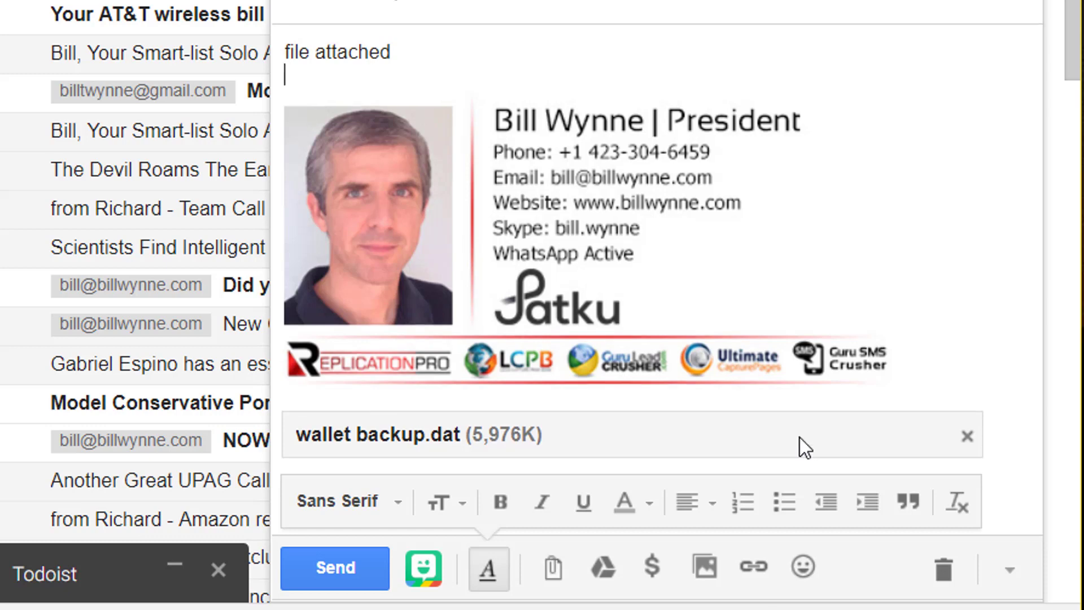
{"action": "left_click", "coordinate": [342, 559]}
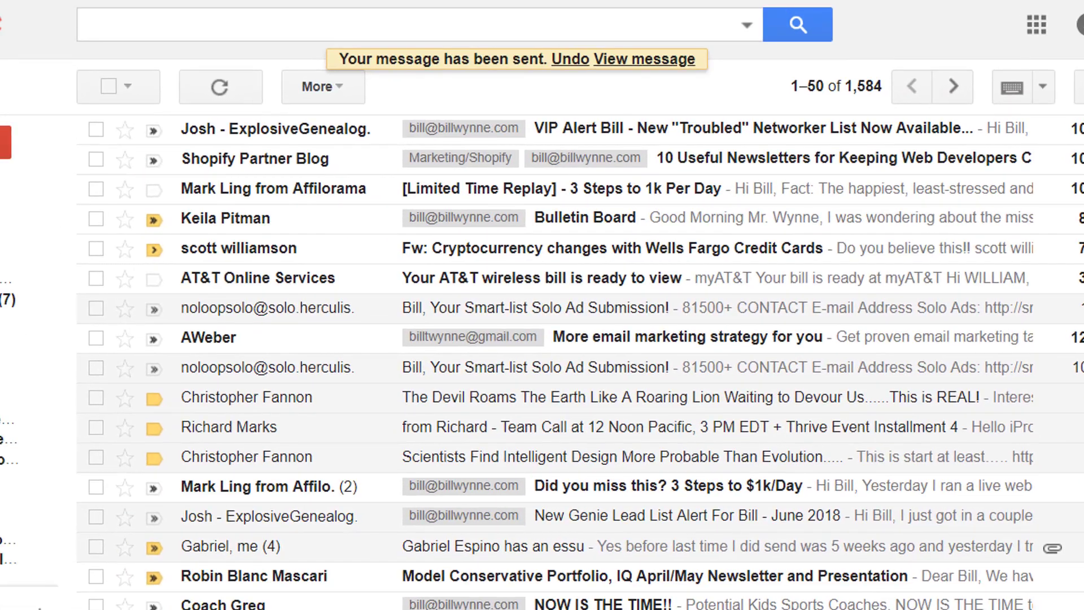
Step: Refresh the inbox, move the wallet backup email into the @ IPN label, and view that label
{"action": "left_click", "coordinate": [220, 88]}
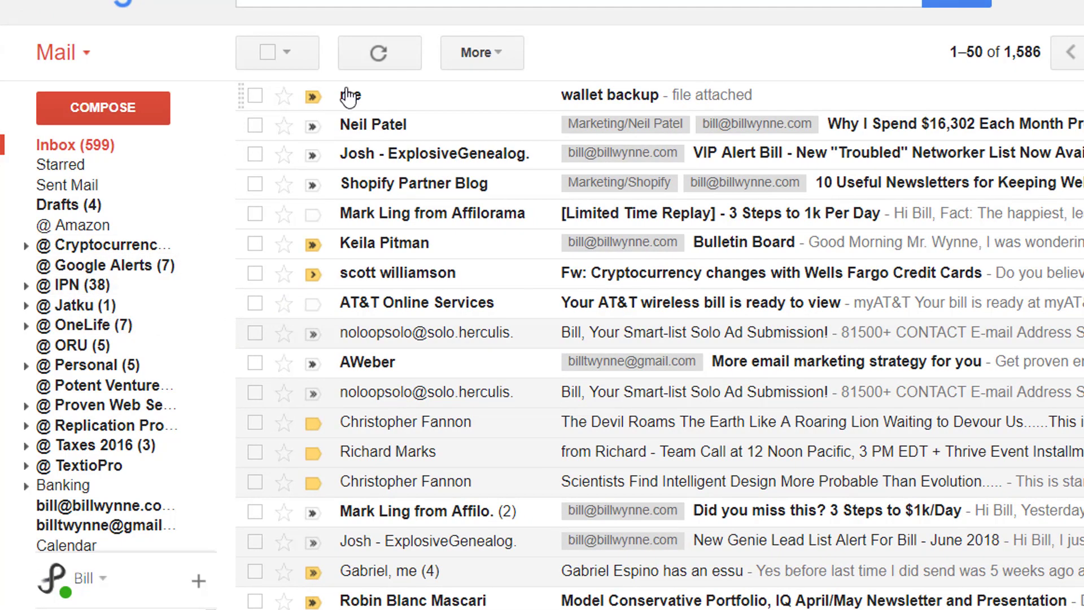
{"action": "left_click_drag", "start_coordinate": [358, 102], "coordinate": [88, 286]}
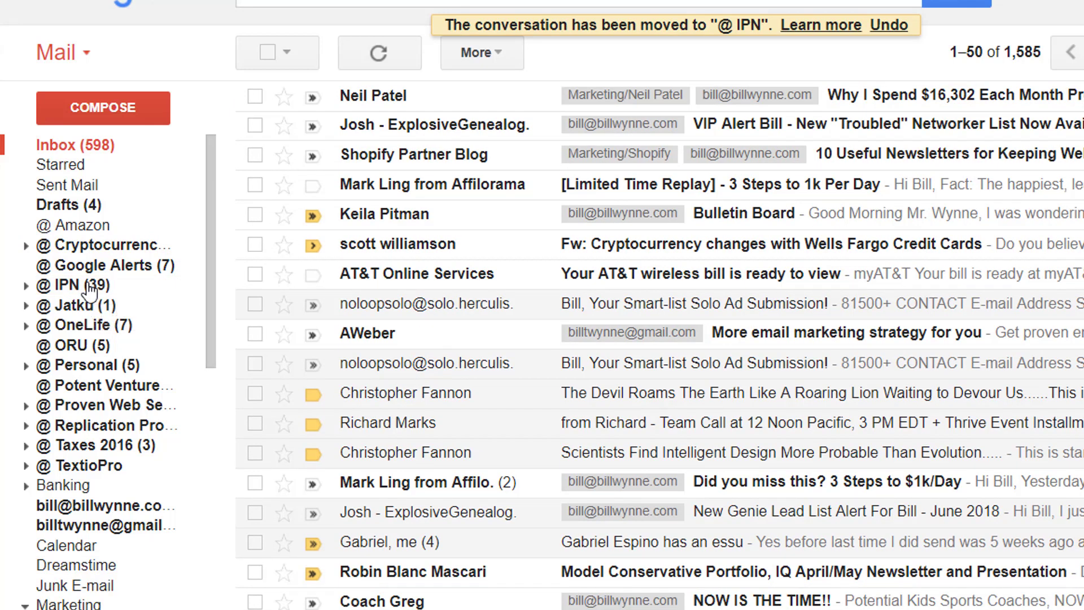
{"action": "left_click", "coordinate": [91, 287]}
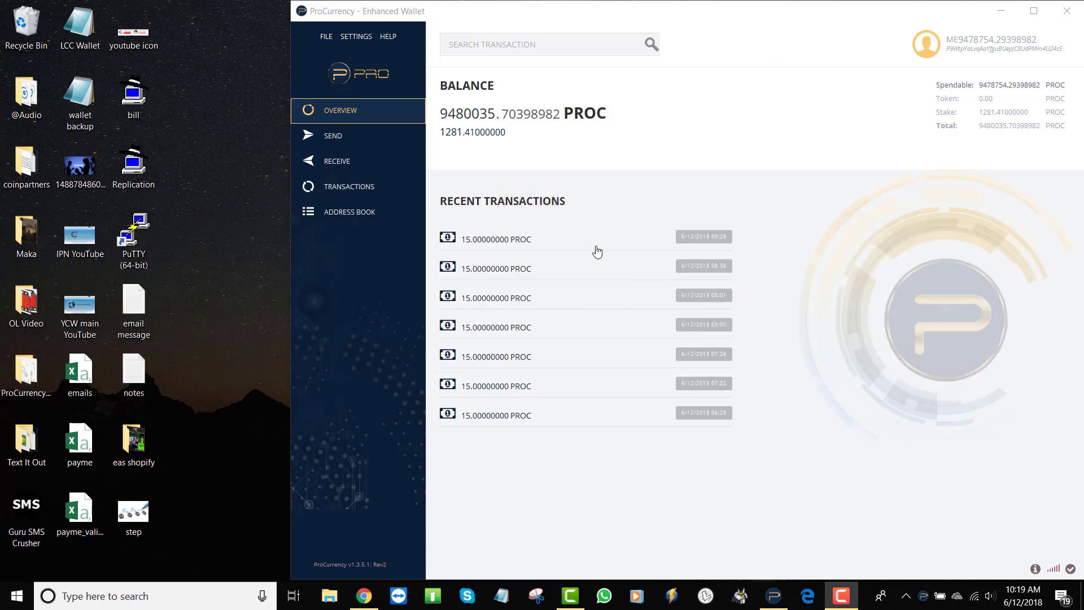
Step: Close the old ProCurrency wallet window after checking the background programs tray
{"action": "left_click", "coordinate": [343, 567]}
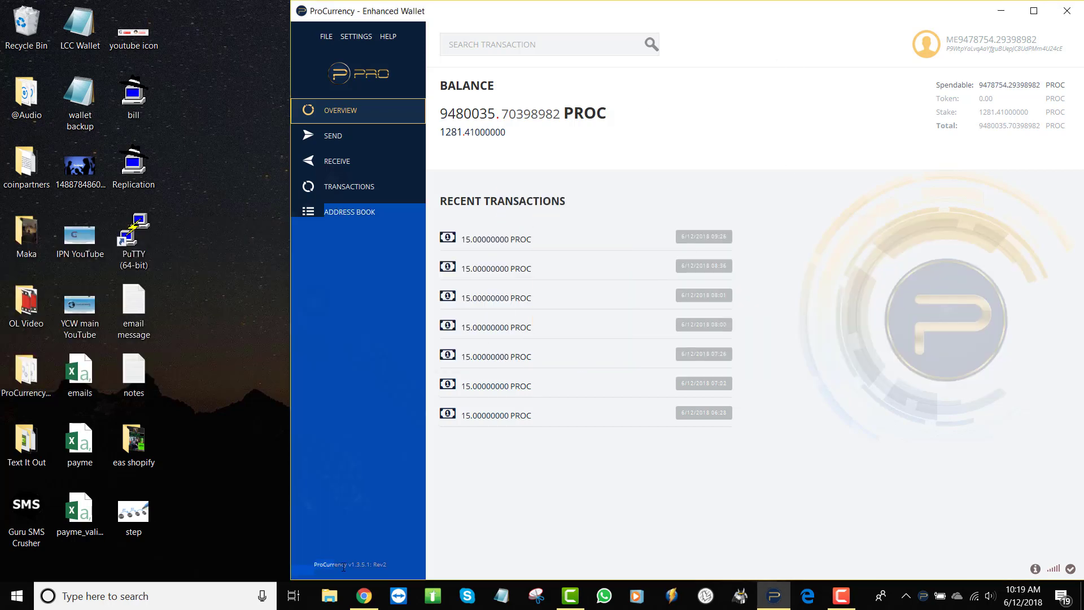
{"action": "left_click", "coordinate": [399, 564]}
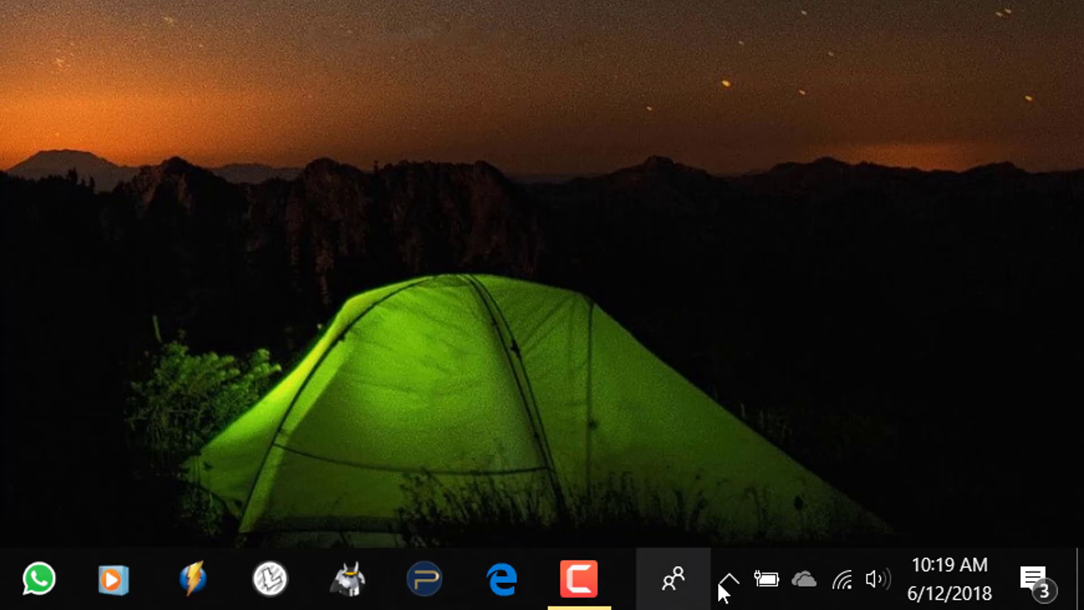
{"action": "left_click", "coordinate": [729, 580]}
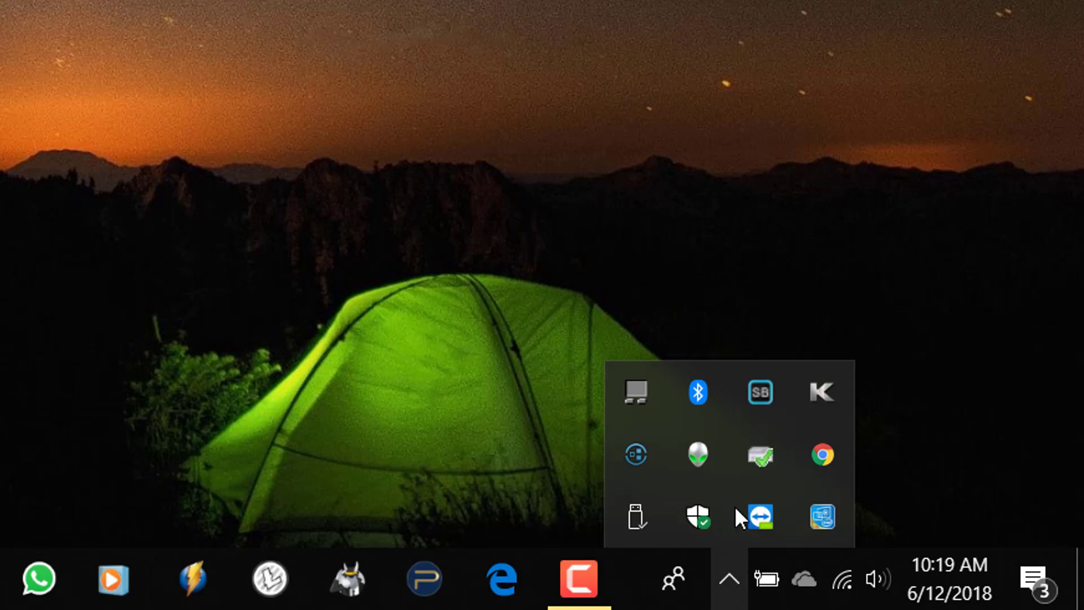
{"action": "left_click", "coordinate": [274, 357]}
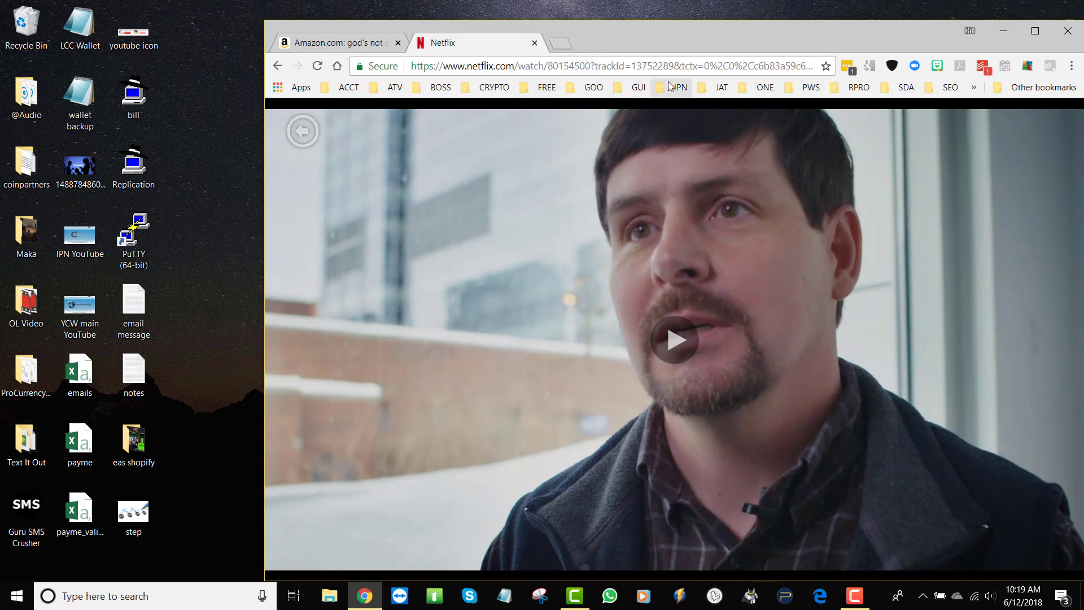
Step: Return to the 'banking on bitcoin' Netflix search results and maximize Chrome
{"action": "left_click", "coordinate": [303, 134]}
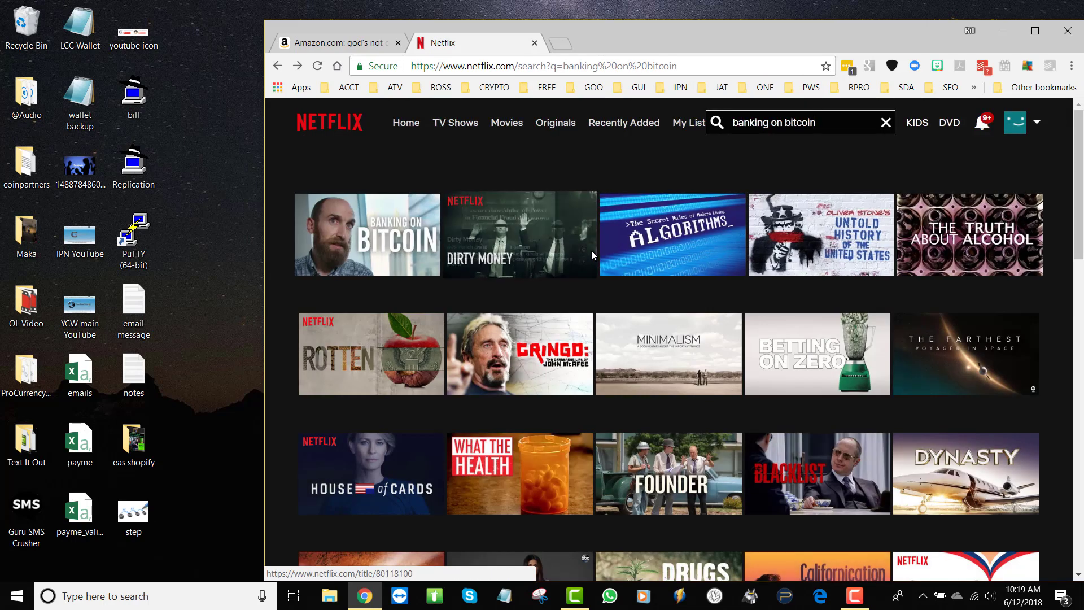
{"action": "mouse_move", "coordinate": [411, 241]}
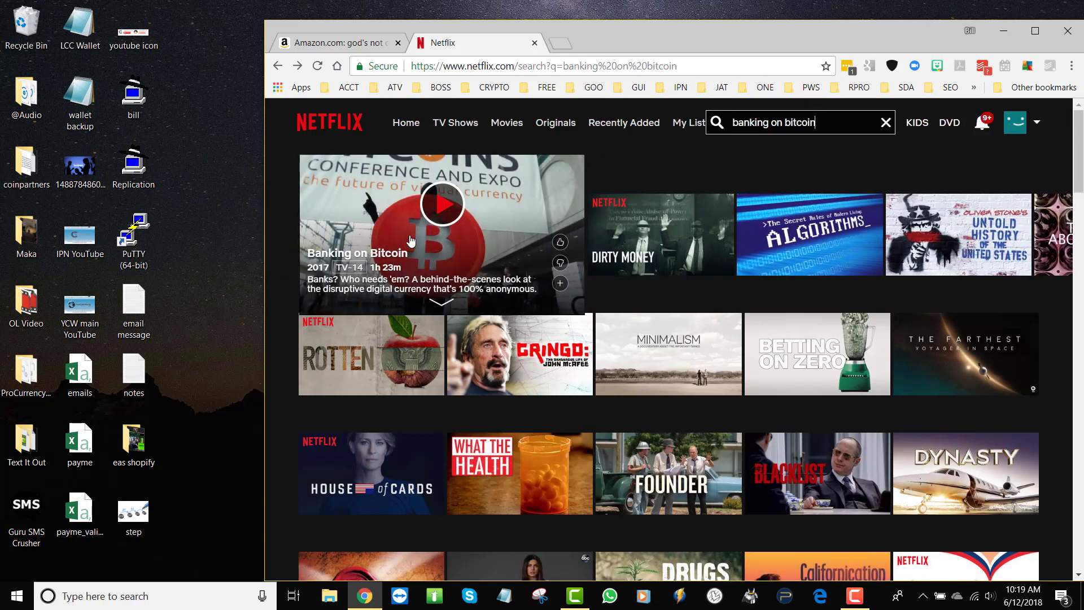
{"action": "left_click", "coordinate": [1034, 31]}
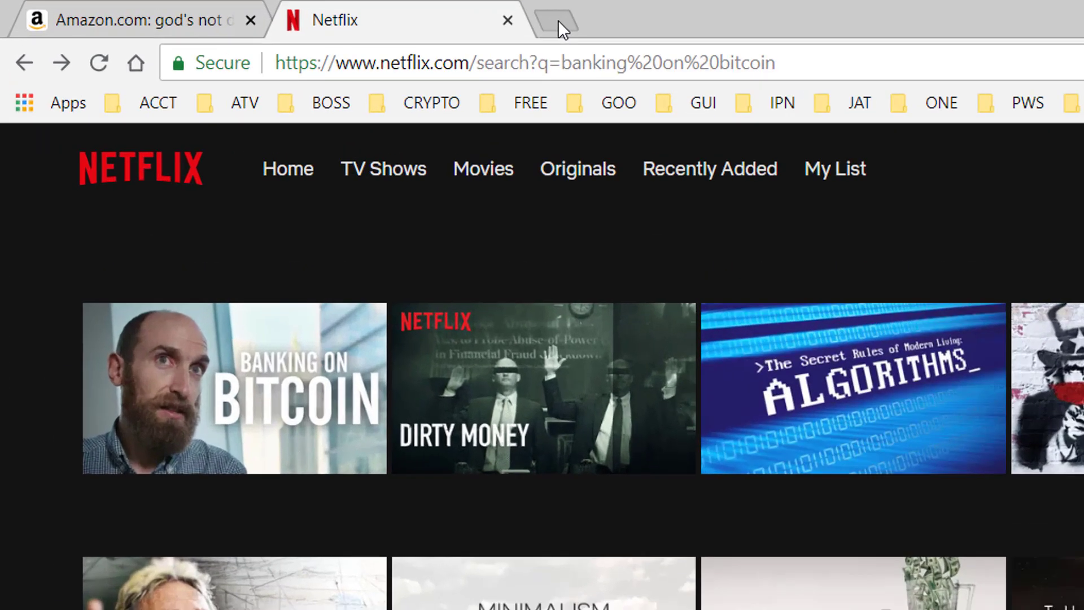
Step: Go to procommerce.io in a new tab
{"action": "left_click", "coordinate": [295, 11]}
{"action": "type", "text": "procommerce.io"}
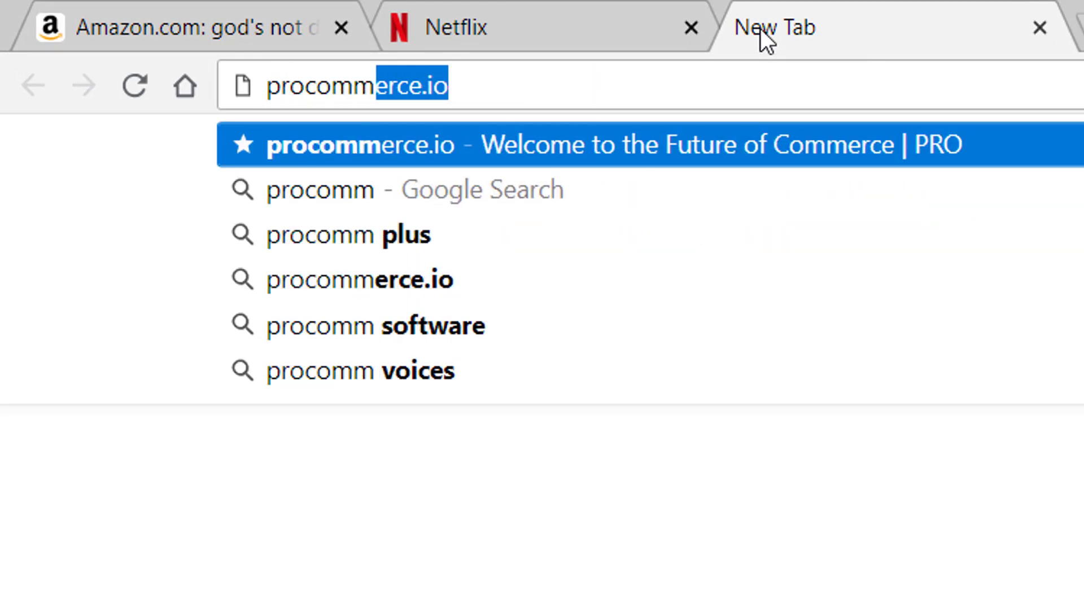
{"action": "key", "text": "Return"}
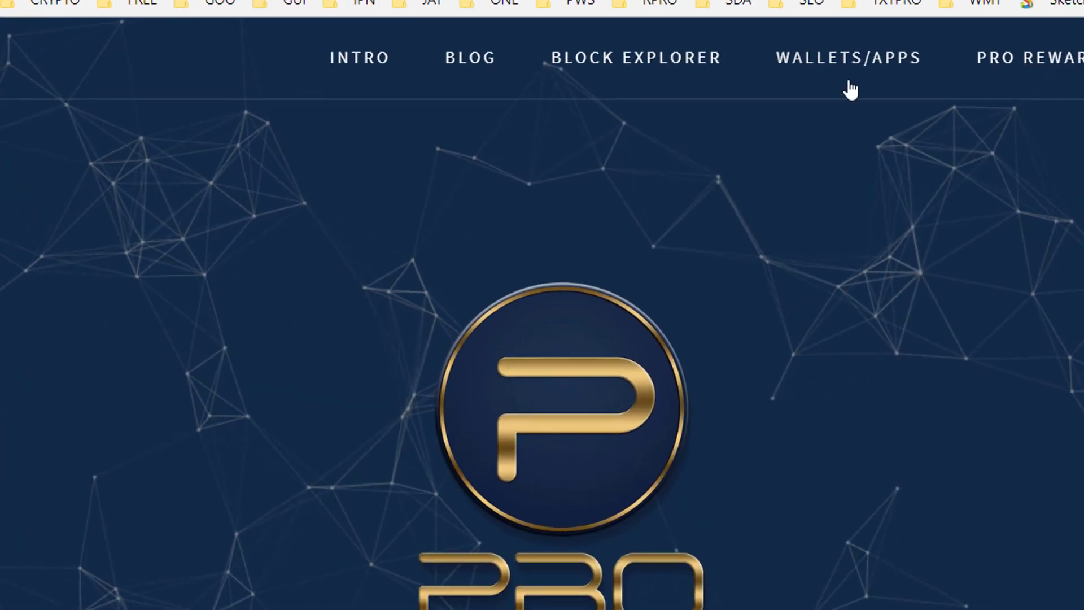
Step: From WALLETS/APPS, download the Windows wallet Version 1.3.5.2-REV3 zip
{"action": "left_click", "coordinate": [860, 70]}
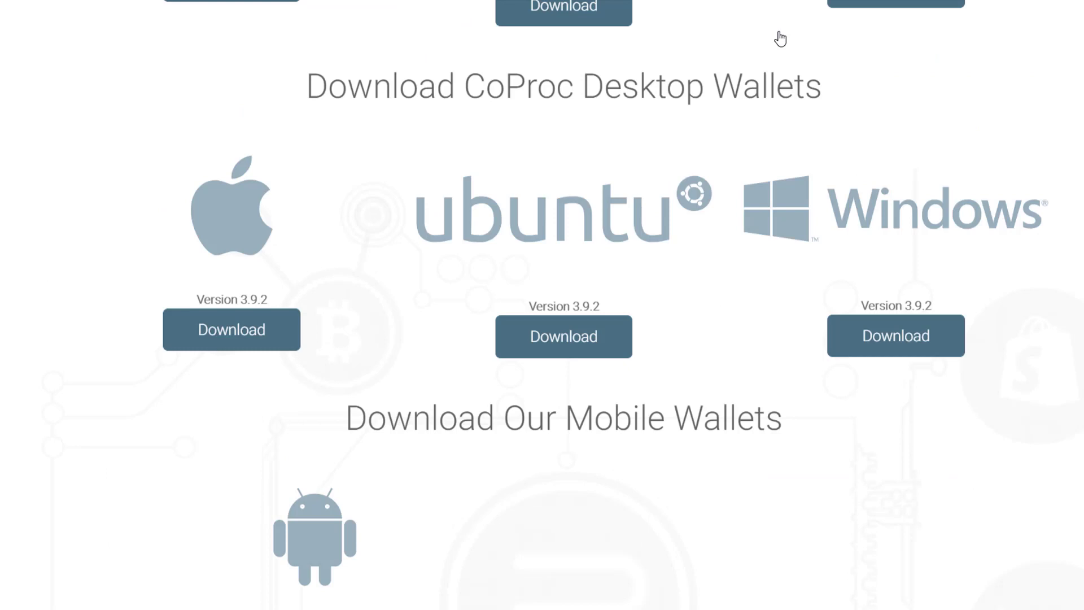
{"action": "scroll", "coordinate": [780, 38], "scroll_direction": "up", "scroll_amount": 7}
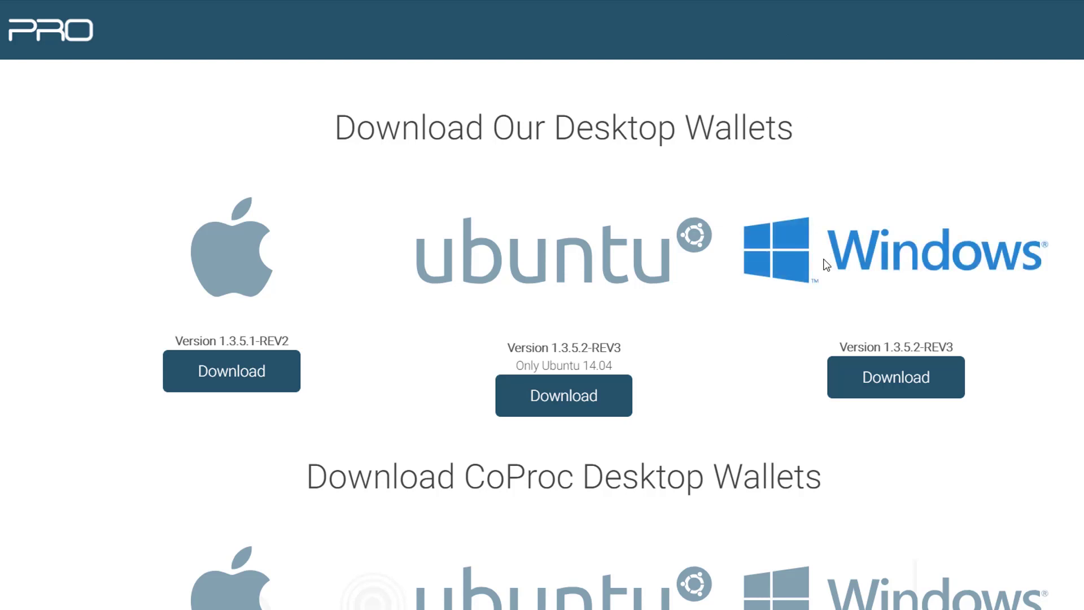
{"action": "left_click", "coordinate": [902, 378]}
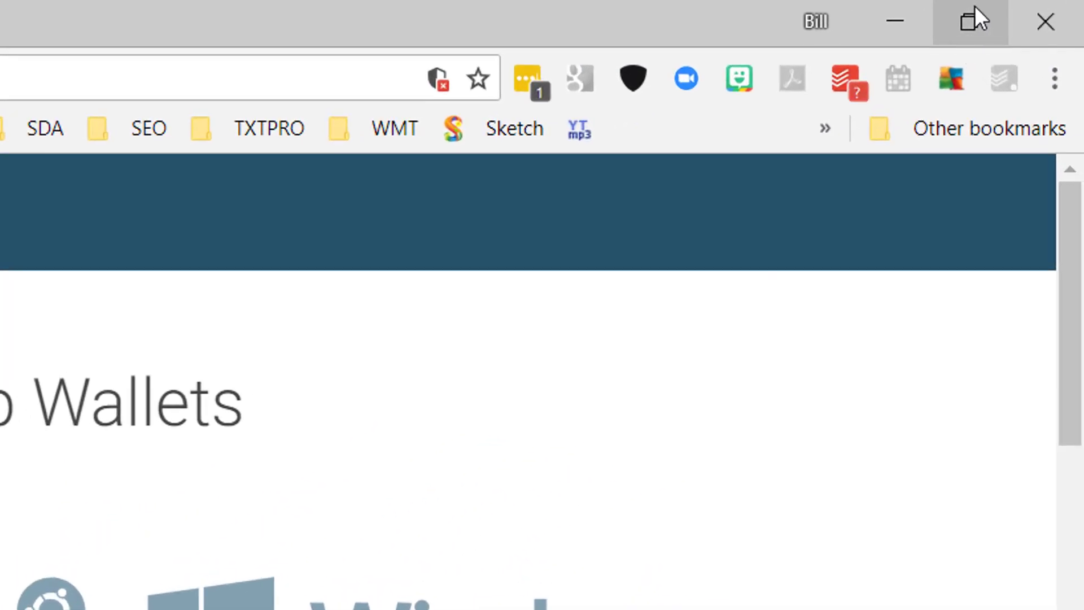
Step: Restore Chrome to a smaller window on the right and try dragging the downloaded zip out
{"action": "left_click", "coordinate": [970, 21]}
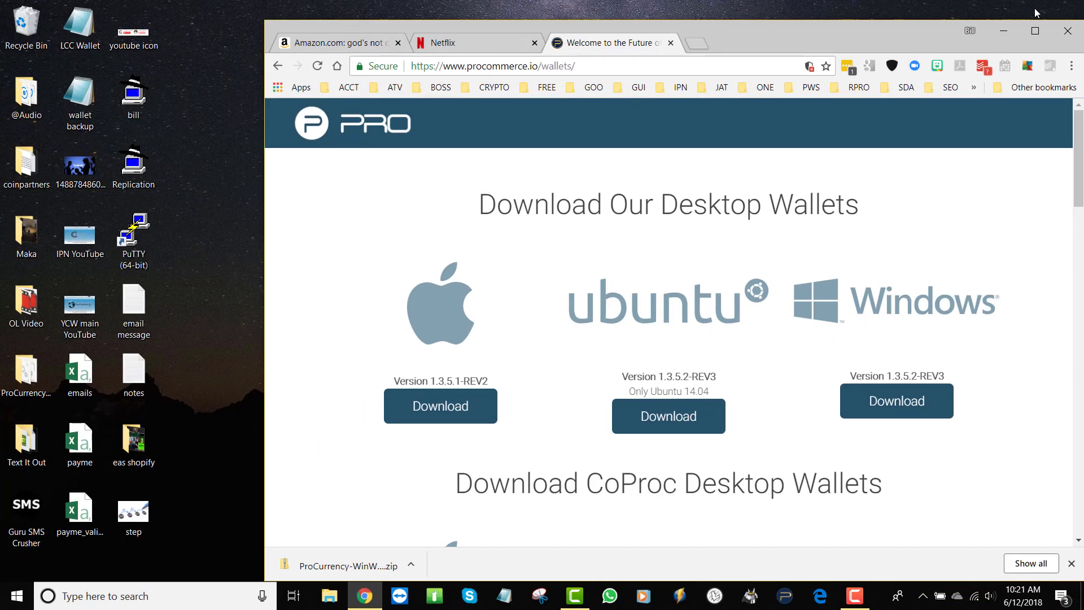
{"action": "mouse_move", "coordinate": [892, 29]}
{"action": "left_mouse_down"}
{"action": "mouse_move", "coordinate": [692, 33]}
{"action": "mouse_move", "coordinate": [859, 36]}
{"action": "mouse_move", "coordinate": [889, 19]}
{"action": "left_mouse_up"}
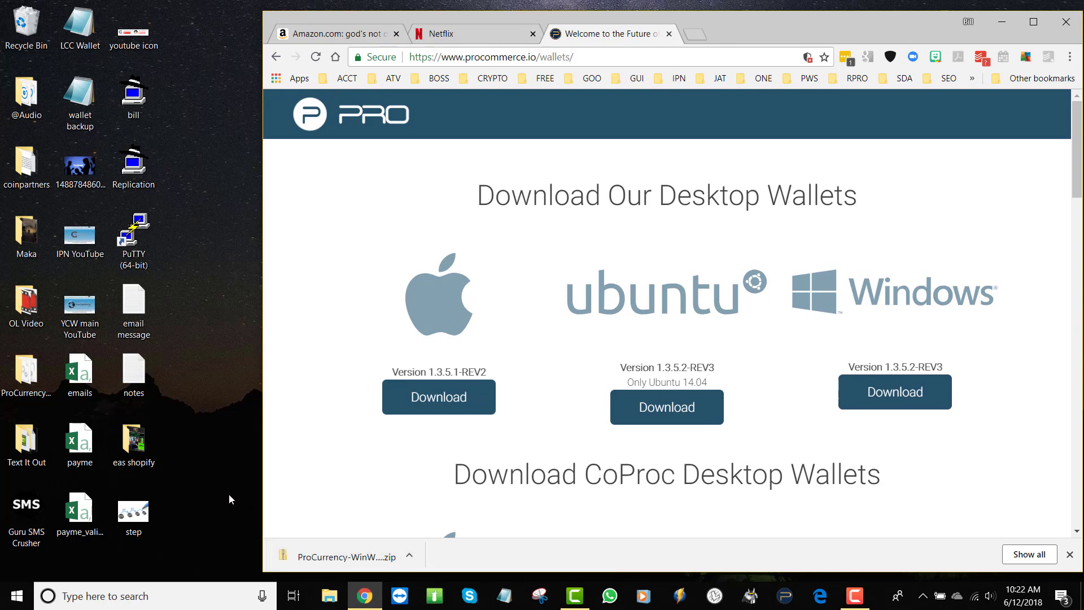
{"action": "left_click_drag", "start_coordinate": [310, 543], "coordinate": [363, 548]}
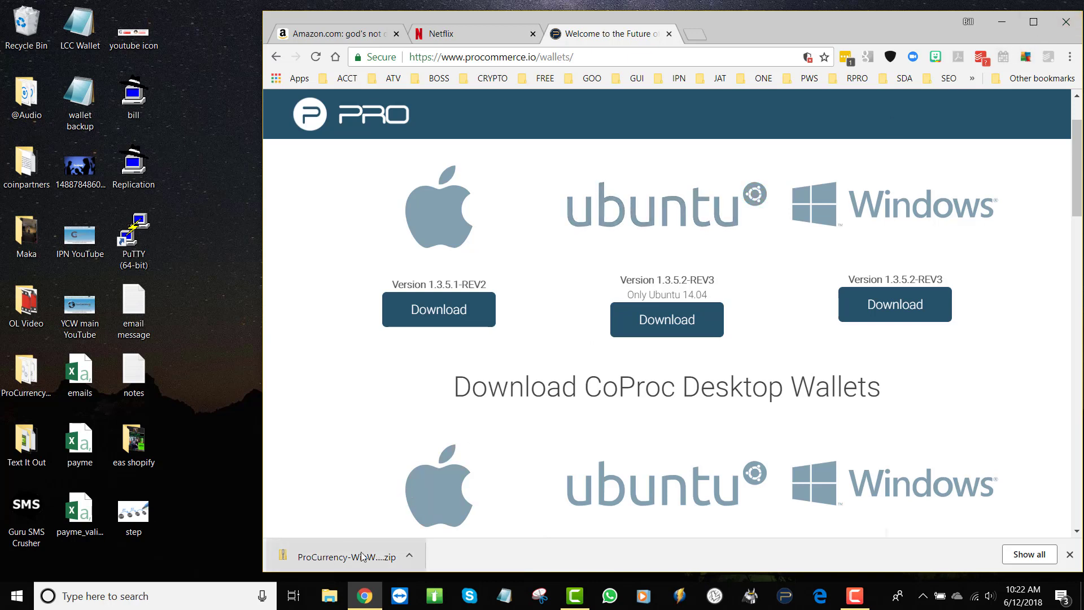
Step: Open the Downloads folder in File Explorer
{"action": "left_click", "coordinate": [331, 596]}
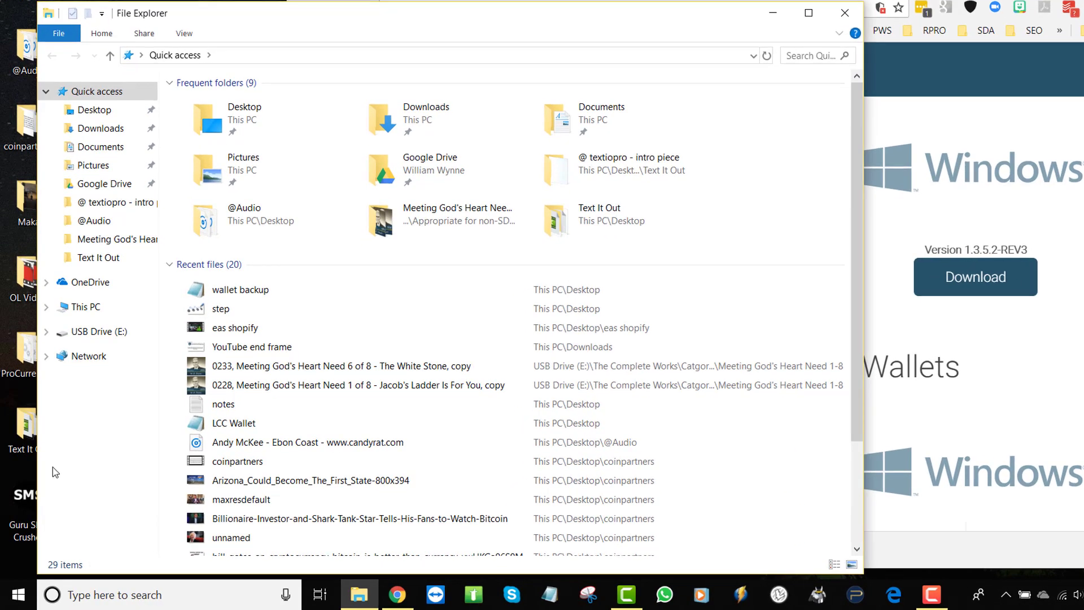
{"action": "right_click", "coordinate": [23, 590]}
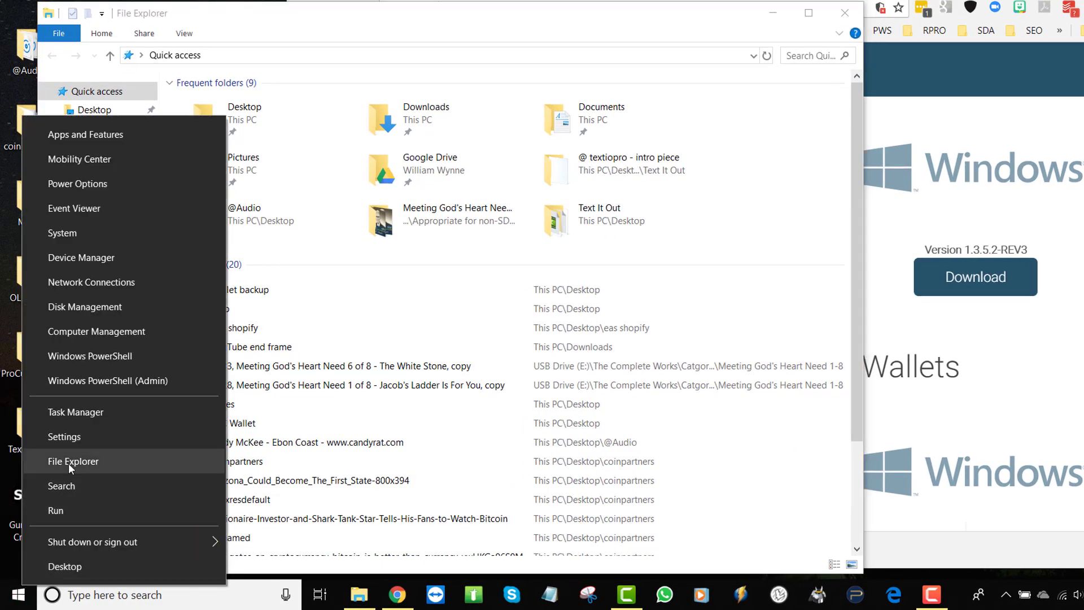
{"action": "left_click", "coordinate": [348, 18]}
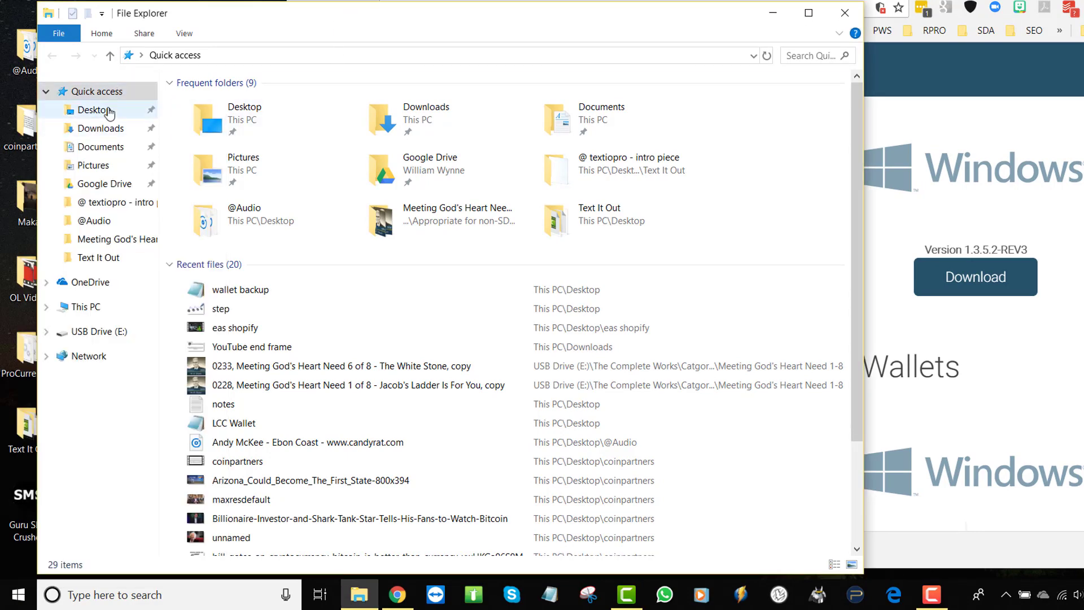
{"action": "left_click", "coordinate": [106, 131]}
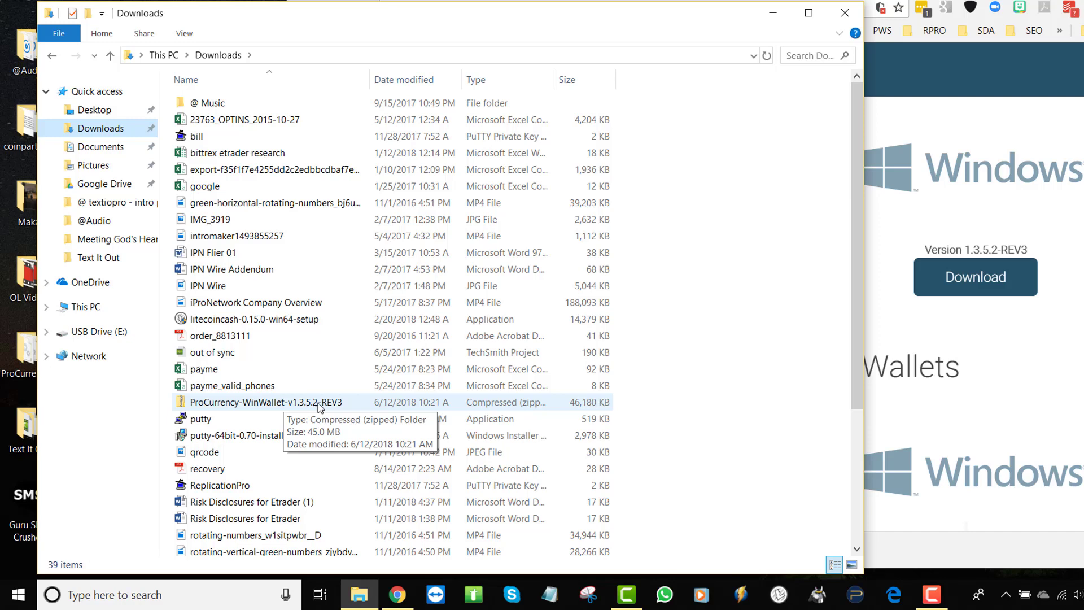
Step: Move the ProCurrency zip onto the desktop, then close Explorer and minimize Chrome
{"action": "left_click_drag", "start_coordinate": [394, 18], "coordinate": [747, 0]}
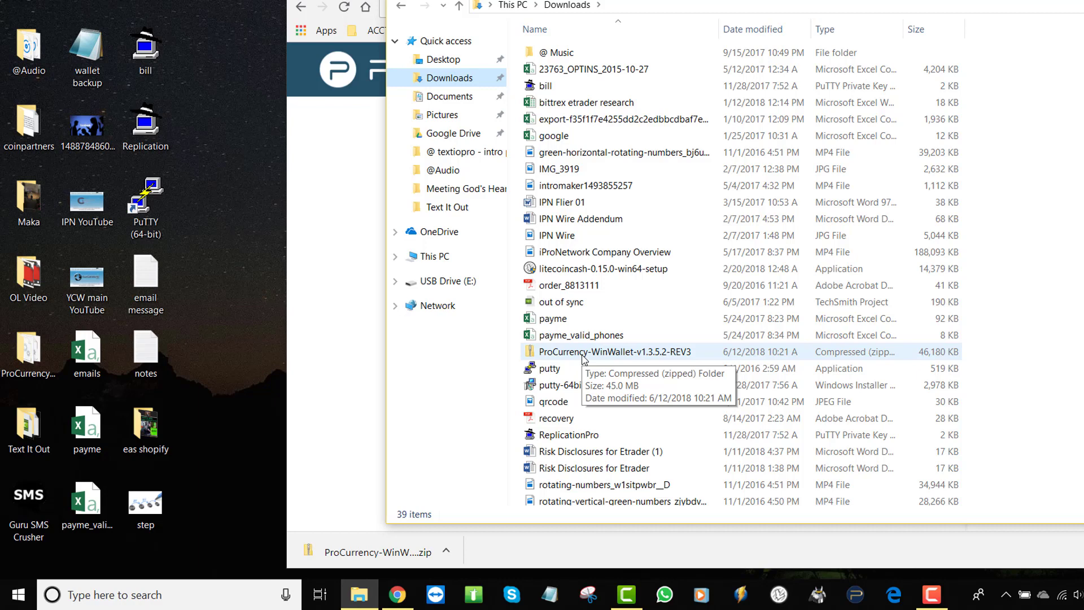
{"action": "left_click_drag", "start_coordinate": [582, 356], "coordinate": [217, 326]}
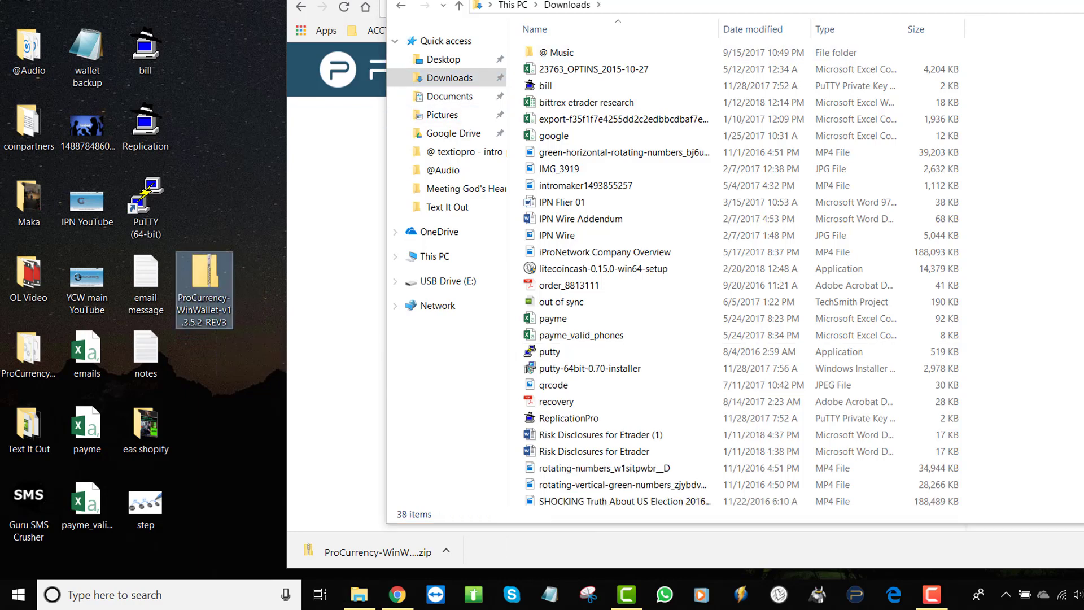
{"action": "left_click_drag", "start_coordinate": [677, 0], "coordinate": [563, 14]}
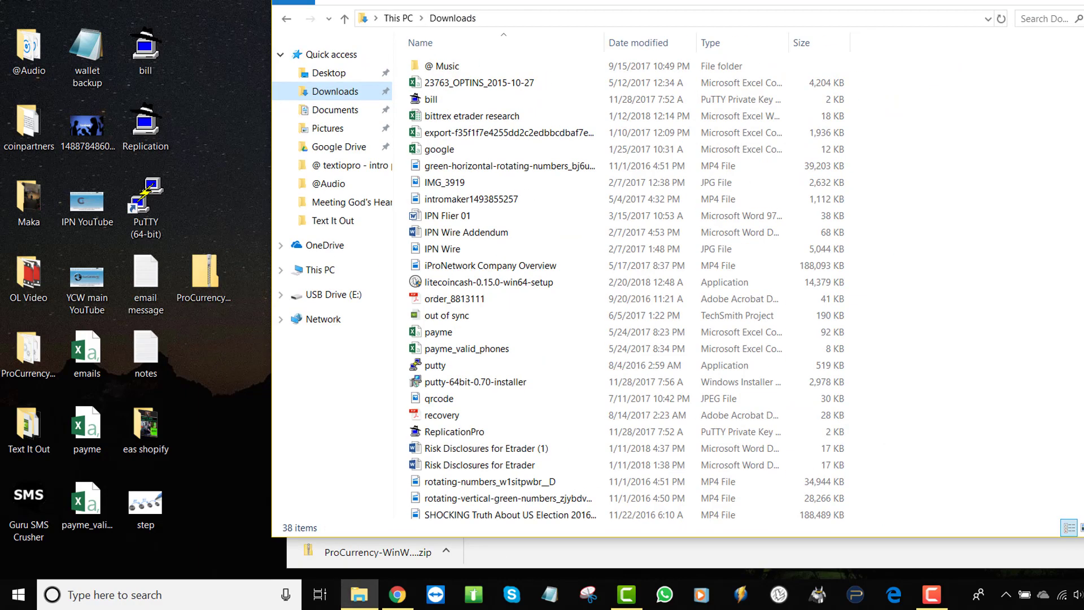
{"action": "key", "text": "alt+F4"}
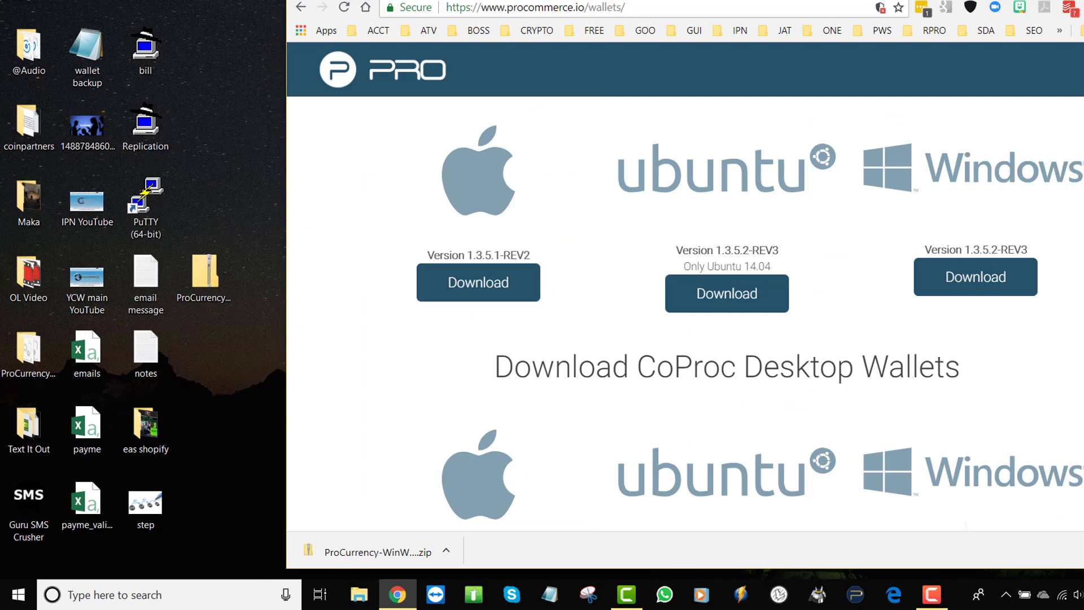
{"action": "left_click", "coordinate": [1081, 1]}
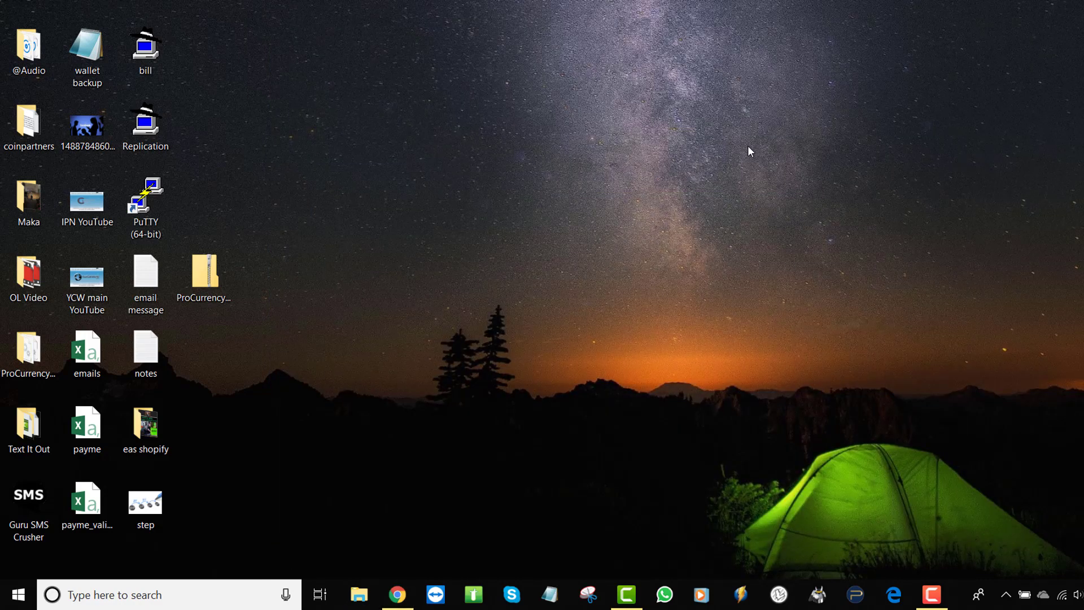
Step: Extract All from the ProCurrency zip into a ProCurrency-WinWallet-v1.3.5.2-REV3 folder on the Desktop
{"action": "left_click", "coordinate": [219, 268]}
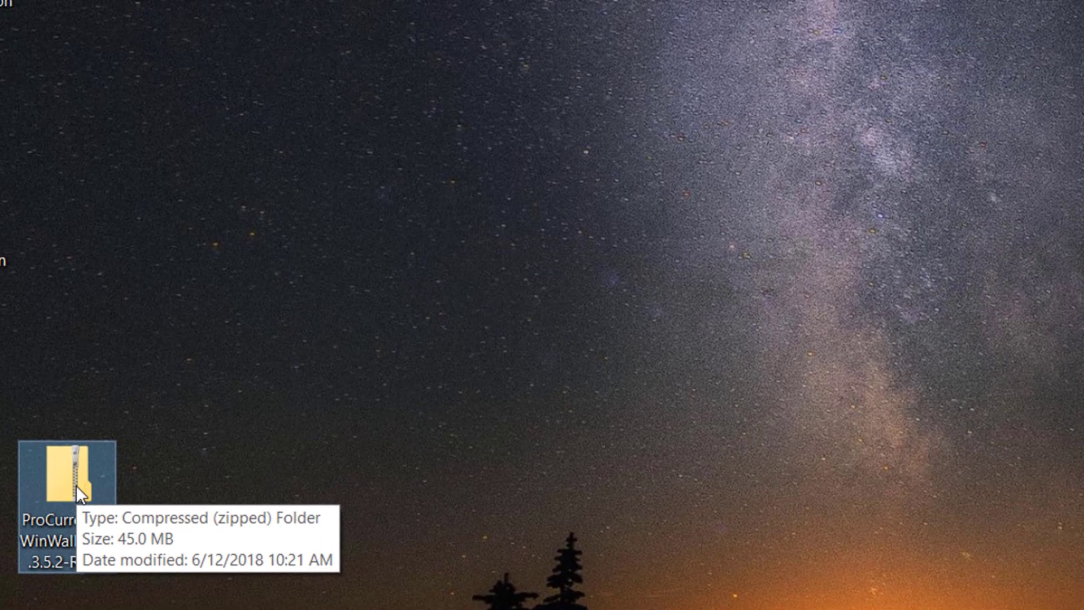
{"action": "right_click", "coordinate": [76, 486]}
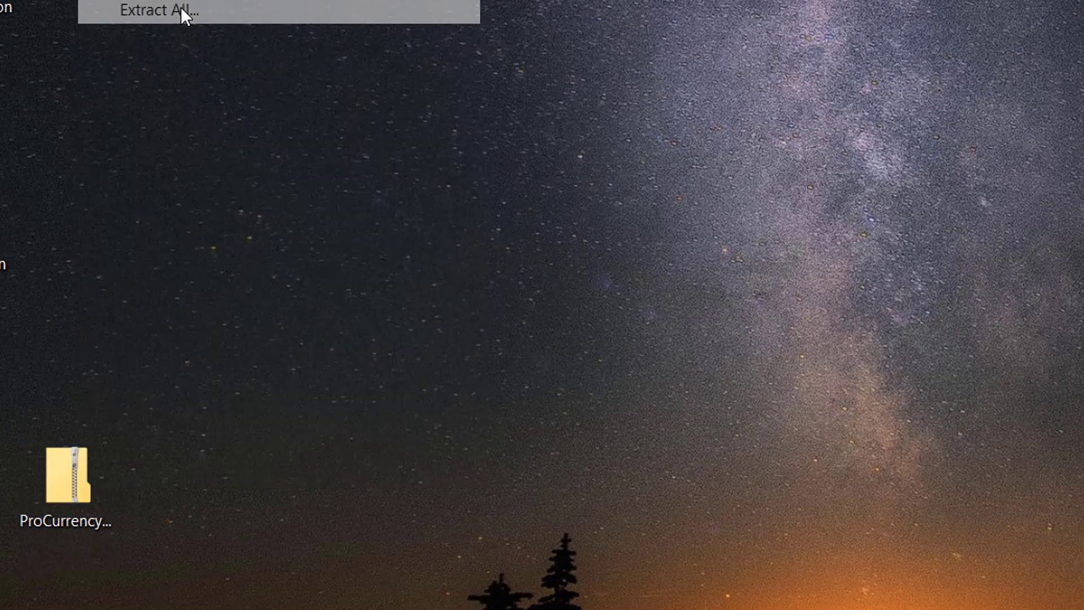
{"action": "left_click", "coordinate": [180, 9]}
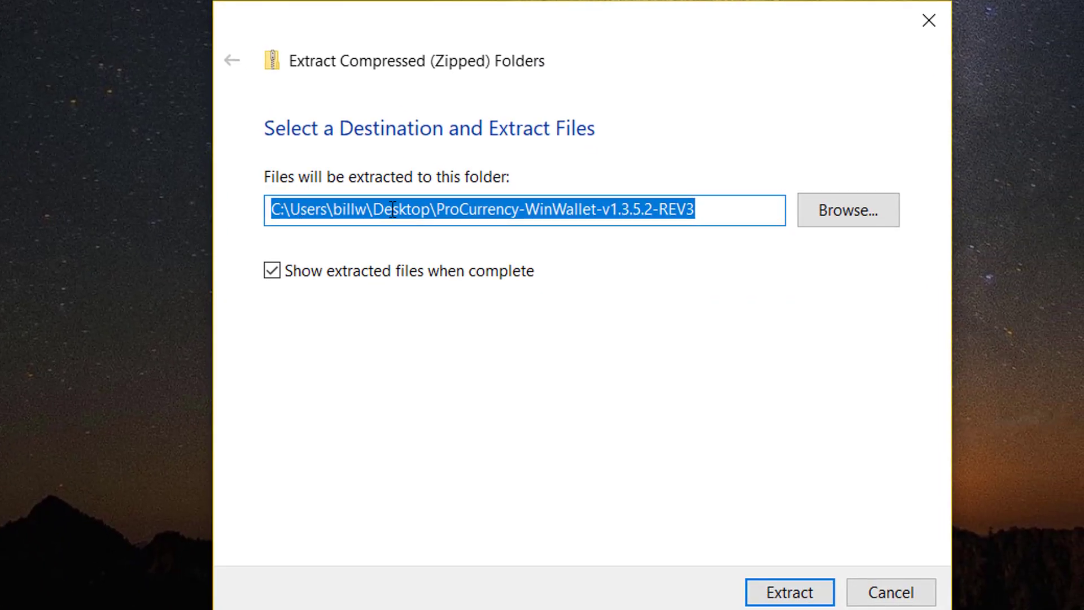
{"action": "left_click", "coordinate": [392, 209]}
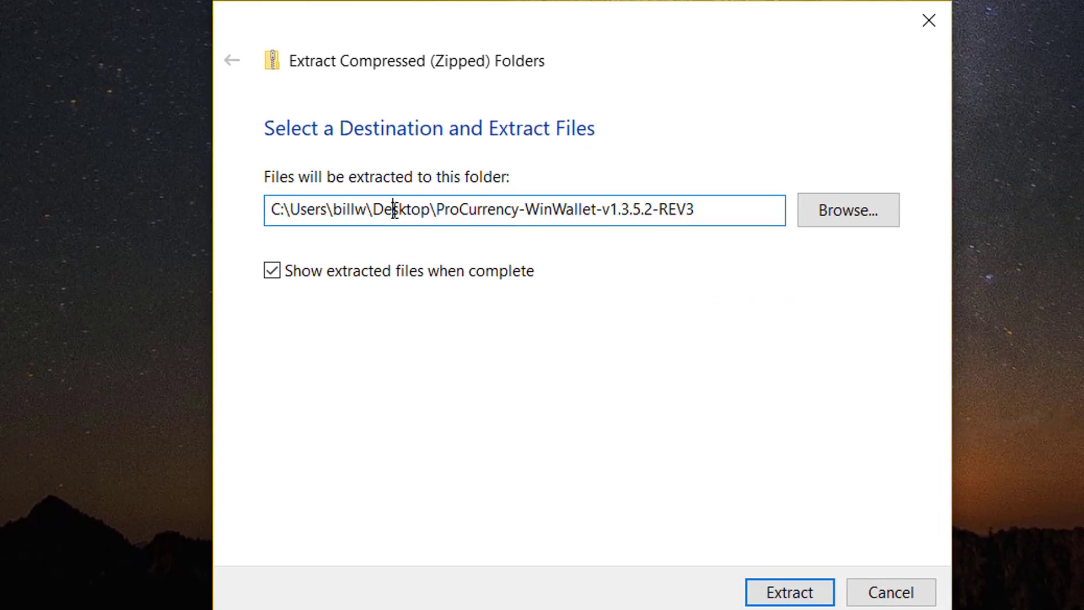
{"action": "double_click", "coordinate": [392, 209]}
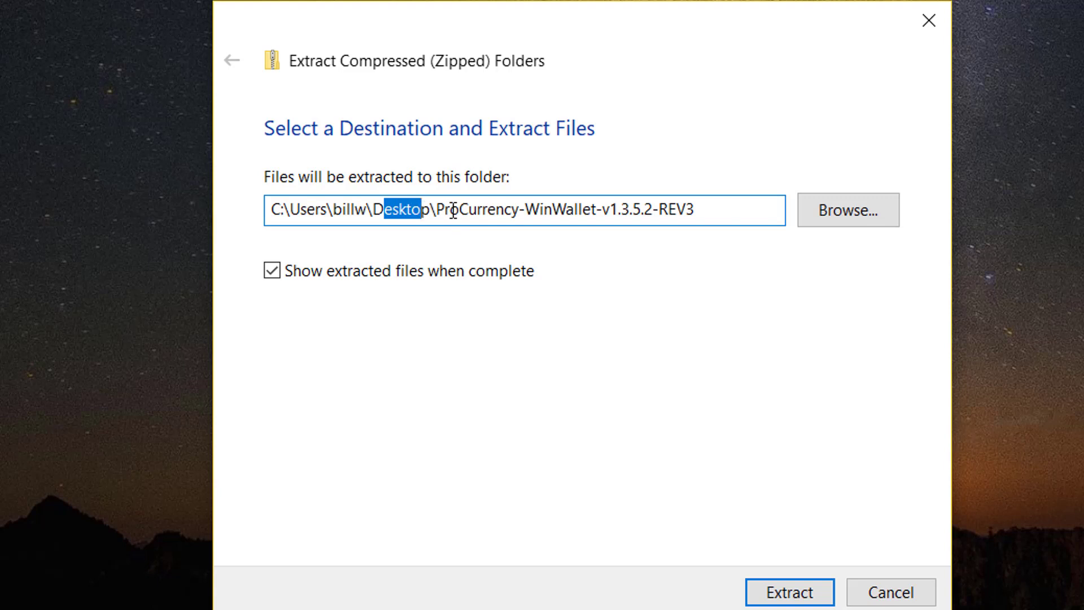
{"action": "left_click_drag", "start_coordinate": [438, 209], "coordinate": [694, 210]}
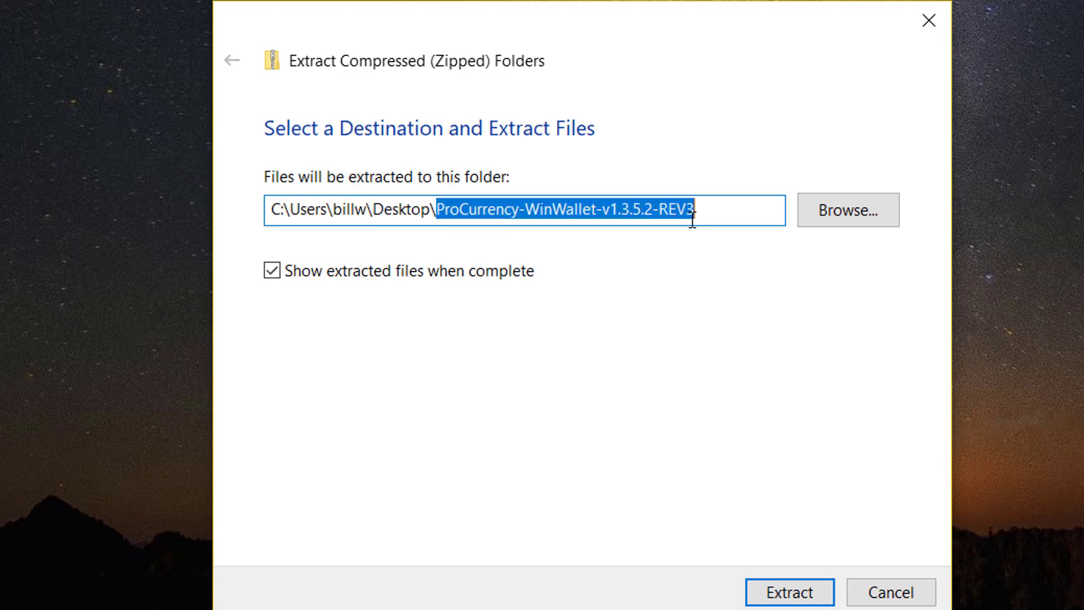
{"action": "left_click", "coordinate": [785, 589]}
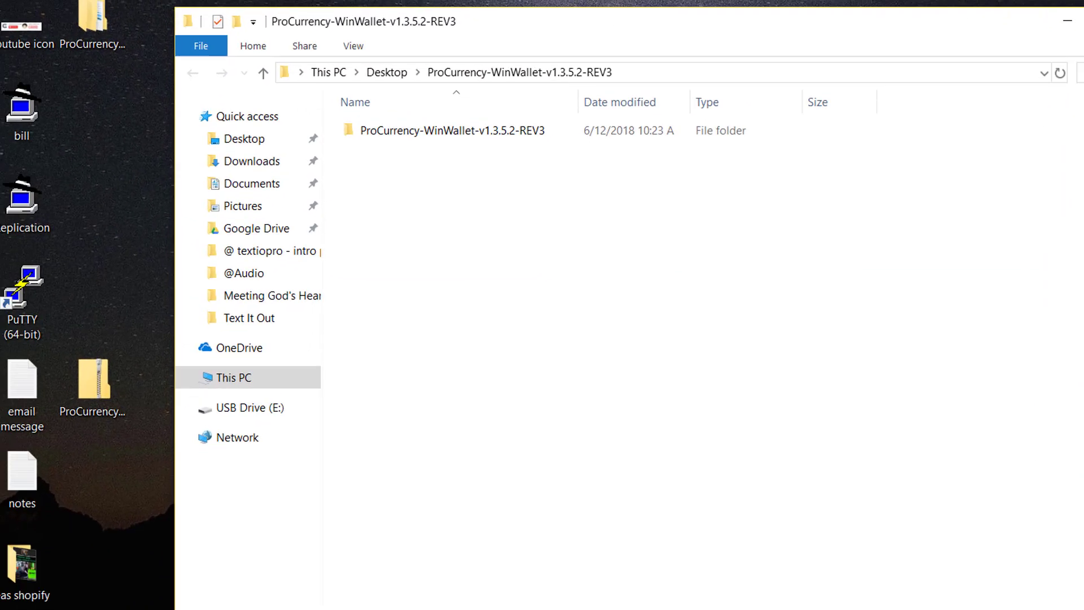
Step: Close Explorer and drag the zip archive and old v1.3.5.1-REV2 folder to the Recycle Bin
{"action": "left_click", "coordinate": [1082, 21]}
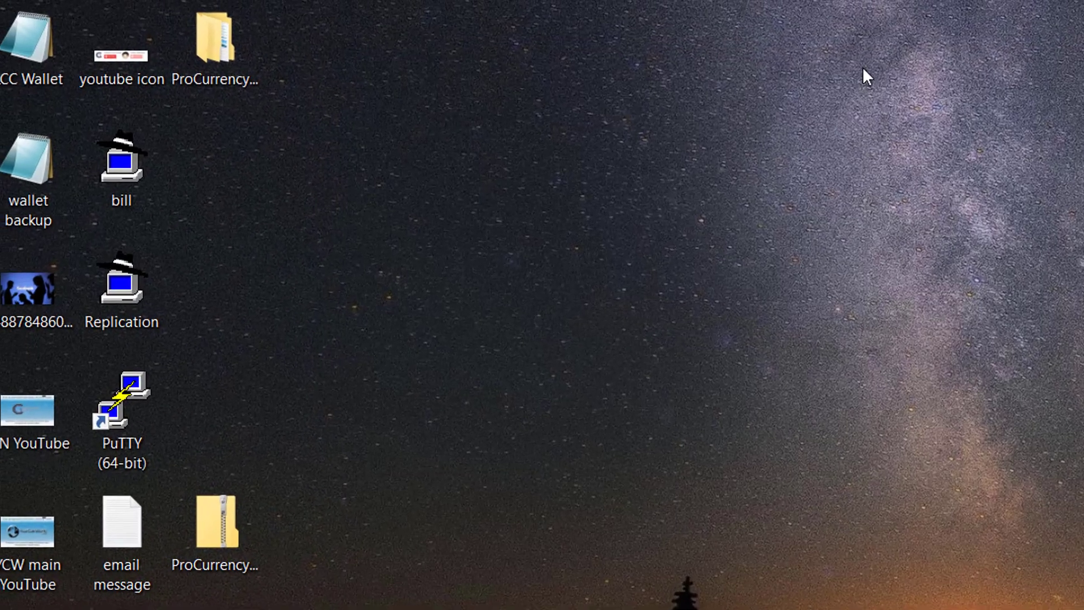
{"action": "left_click", "coordinate": [97, 15]}
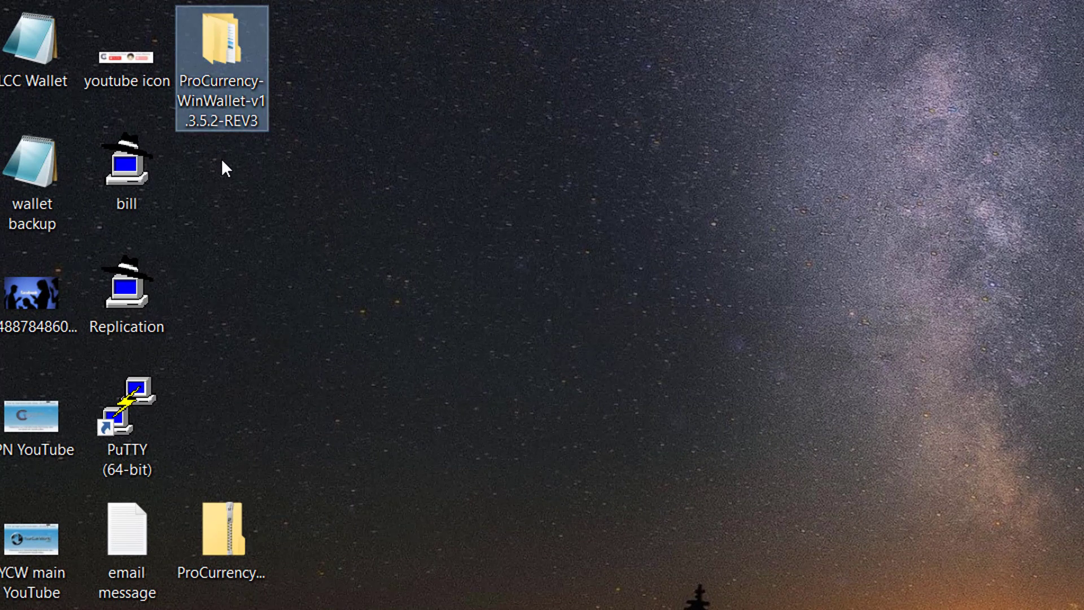
{"action": "mouse_move", "coordinate": [222, 39]}
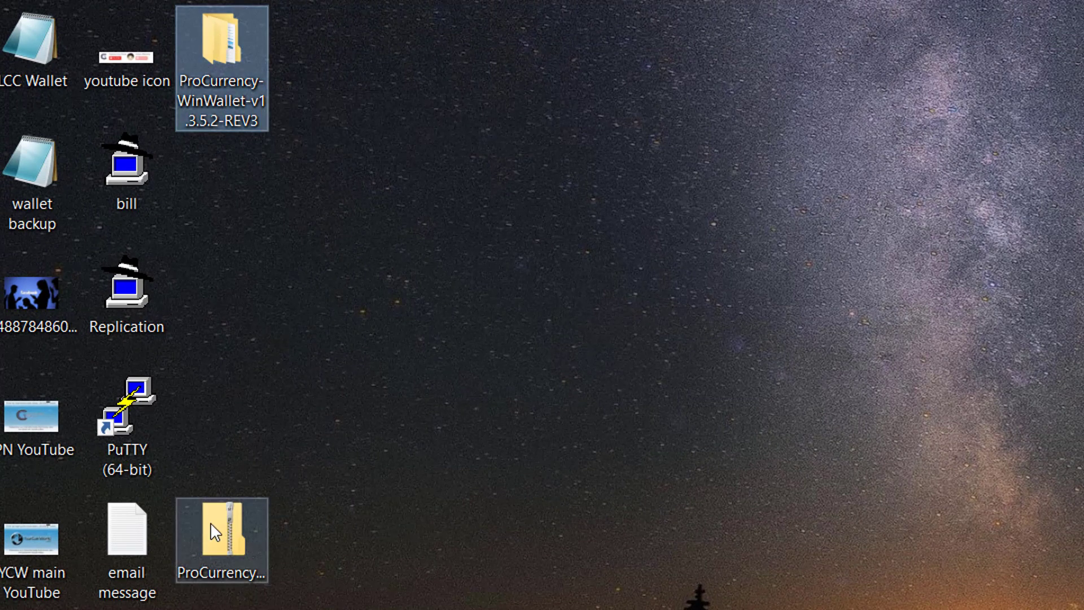
{"action": "mouse_move", "coordinate": [227, 508]}
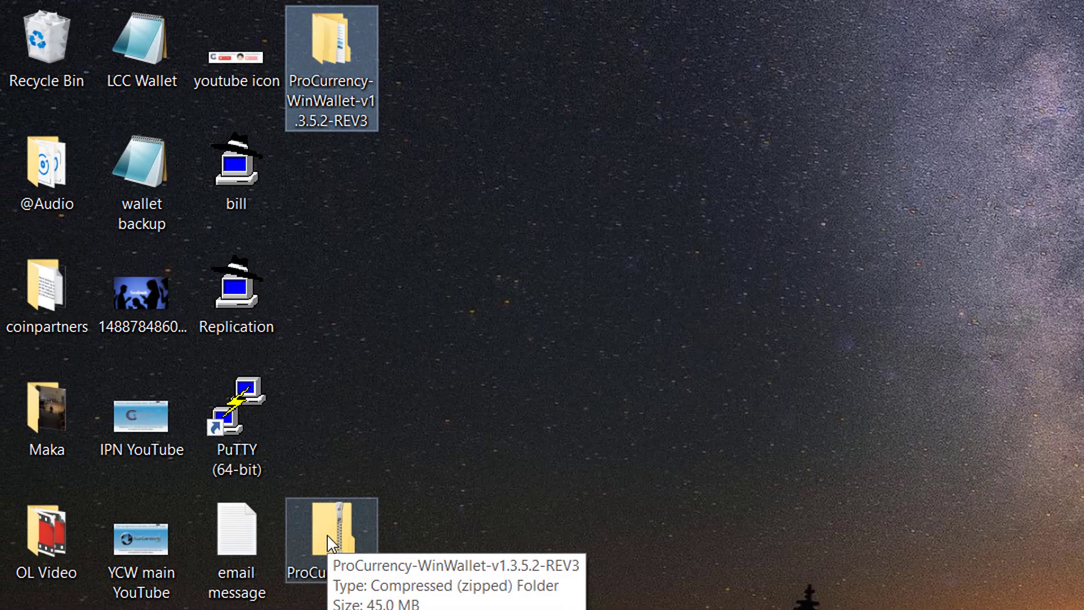
{"action": "left_click_drag", "start_coordinate": [327, 534], "coordinate": [45, 51]}
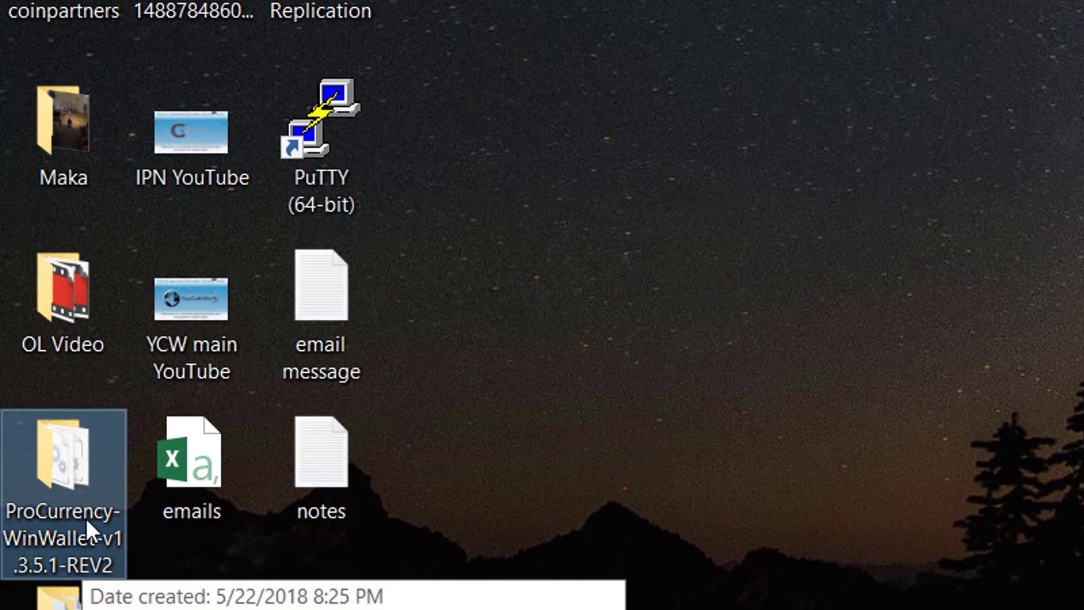
{"action": "left_click_drag", "start_coordinate": [62, 462], "coordinate": [42, 38]}
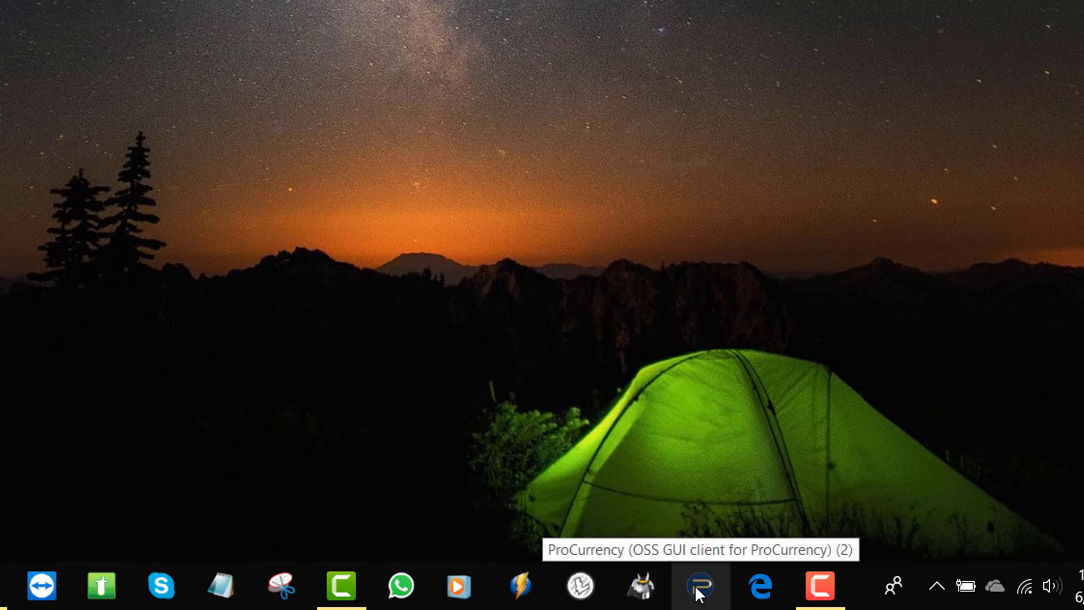
Step: Unpin the old ProCurrency wallet icon from the taskbar
{"action": "right_click", "coordinate": [699, 594]}
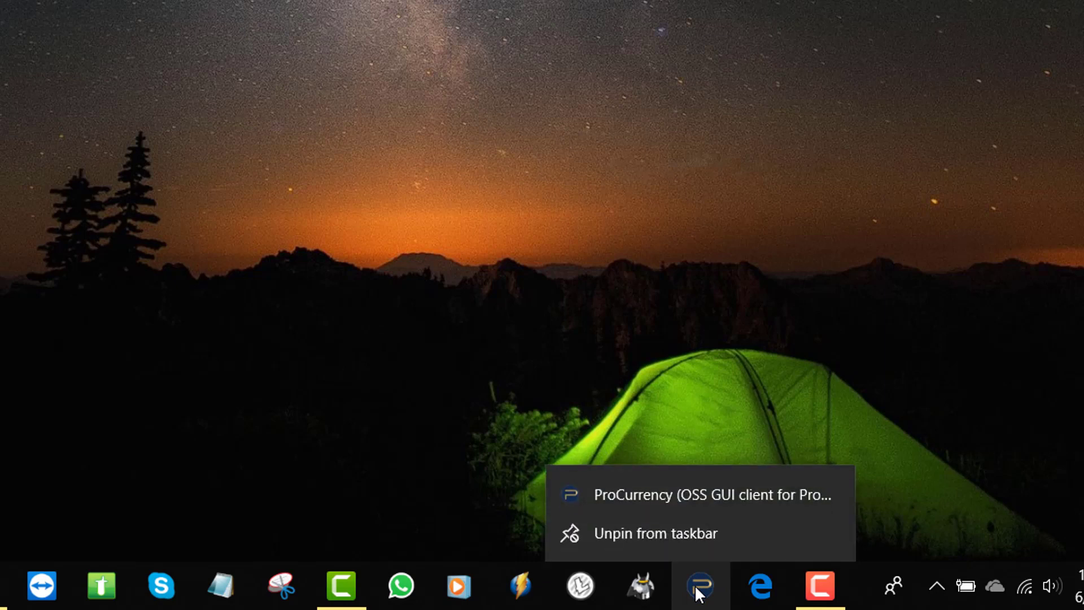
{"action": "left_click", "coordinate": [692, 537]}
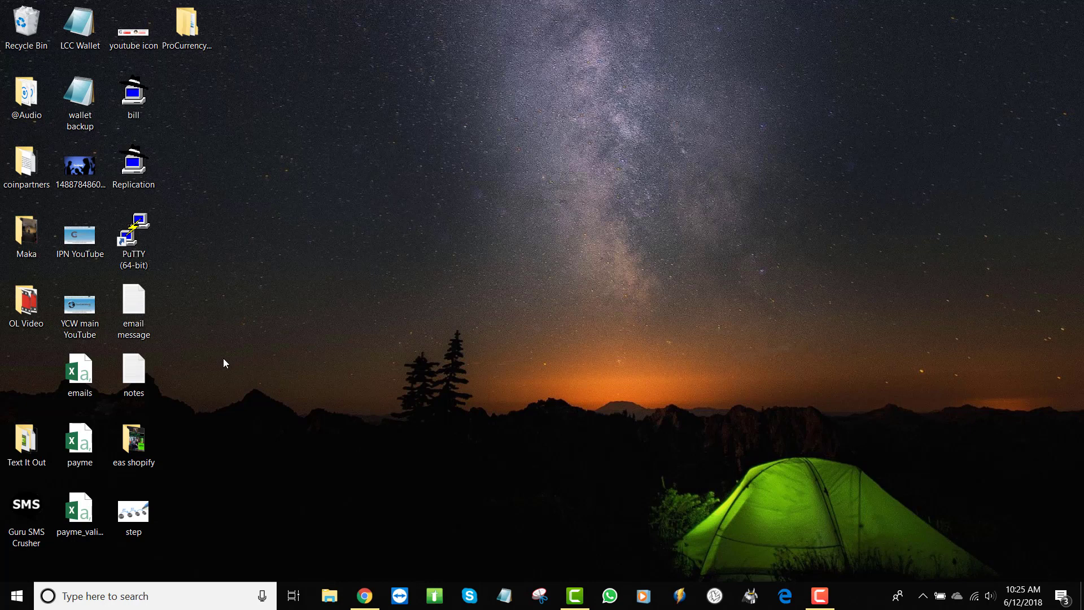
Step: Open the ProCurrency-WinWallet-v1.3.5.2-REV3 folder and its inner REV3 subfolder of wallet files
{"action": "left_click", "coordinate": [199, 54]}
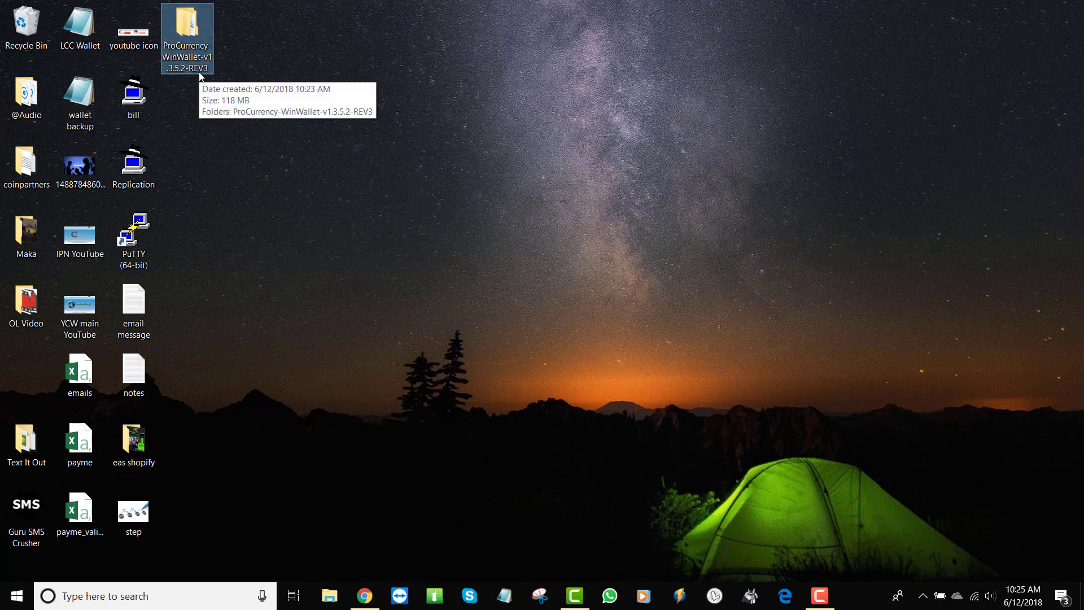
{"action": "double_click", "coordinate": [187, 33]}
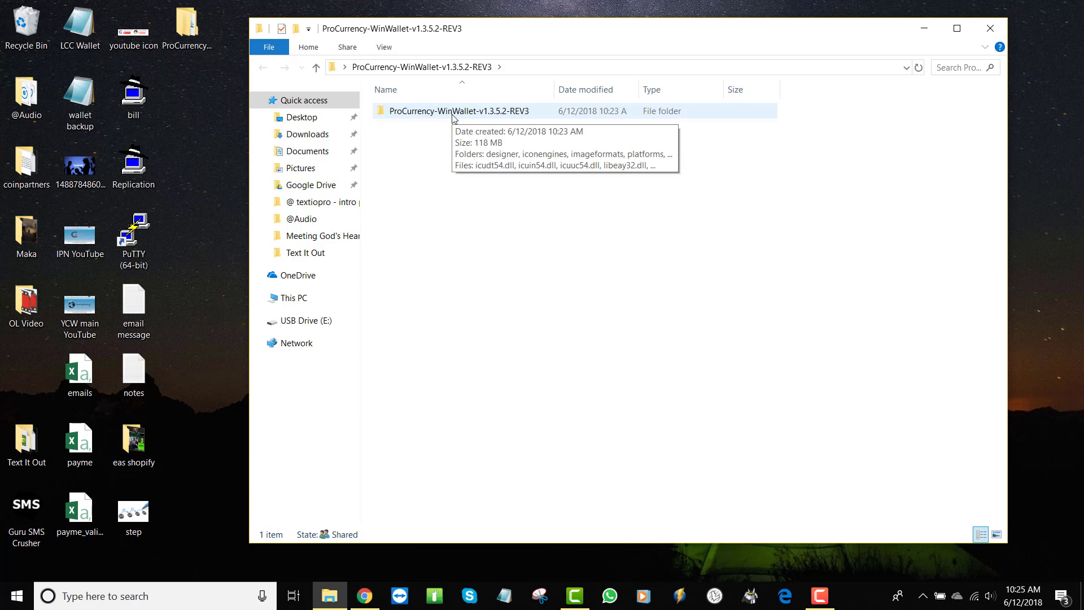
{"action": "double_click", "coordinate": [461, 112]}
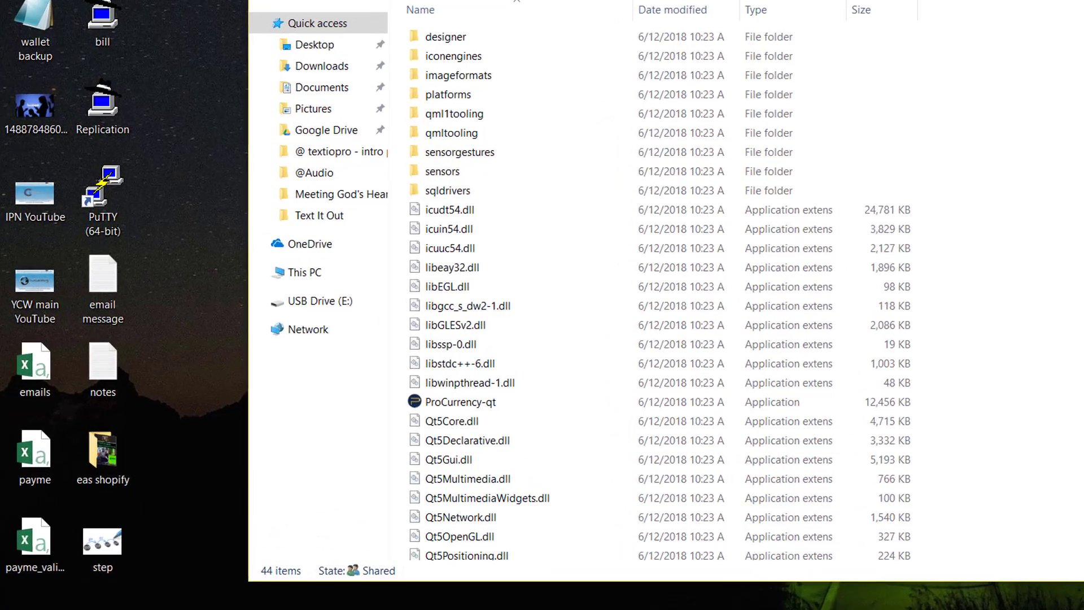
{"action": "mouse_move", "coordinate": [439, 409]}
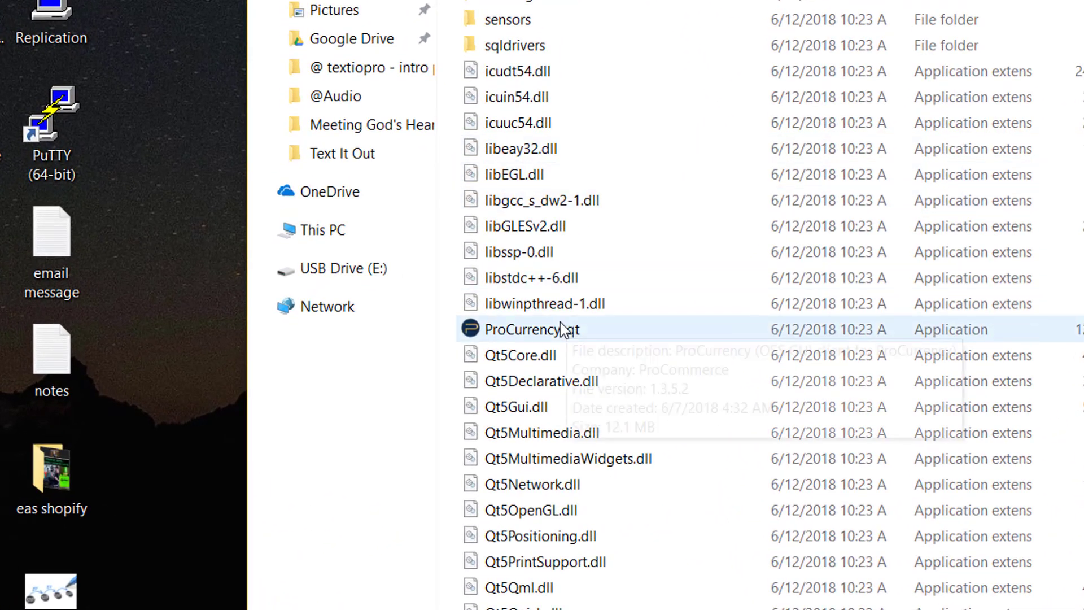
Step: Send ProCurrency-qt to the desktop as a shortcut
{"action": "left_click", "coordinate": [524, 333]}
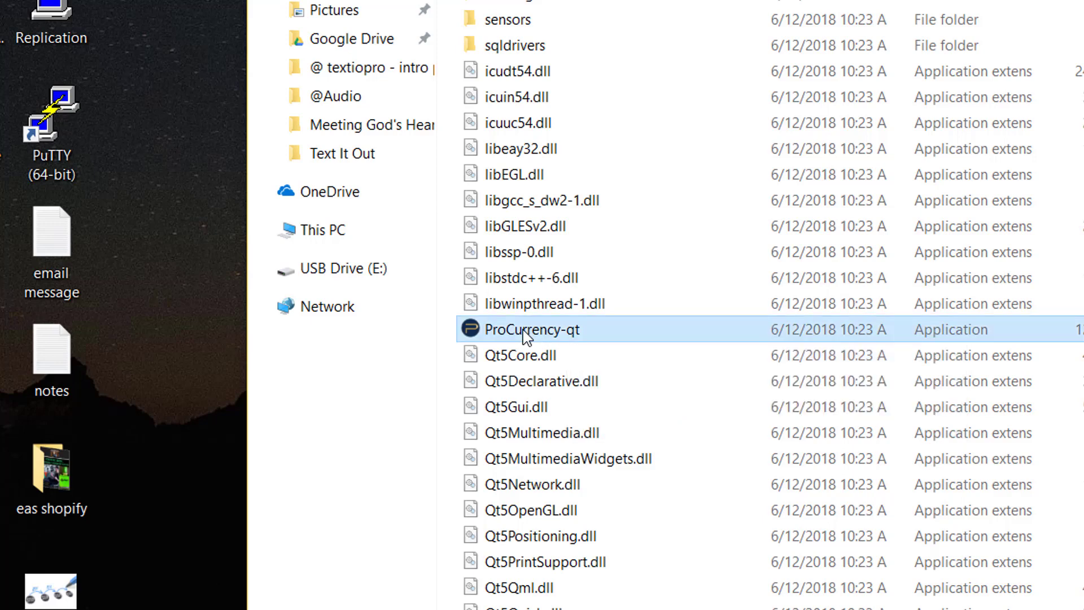
{"action": "right_click", "coordinate": [525, 335]}
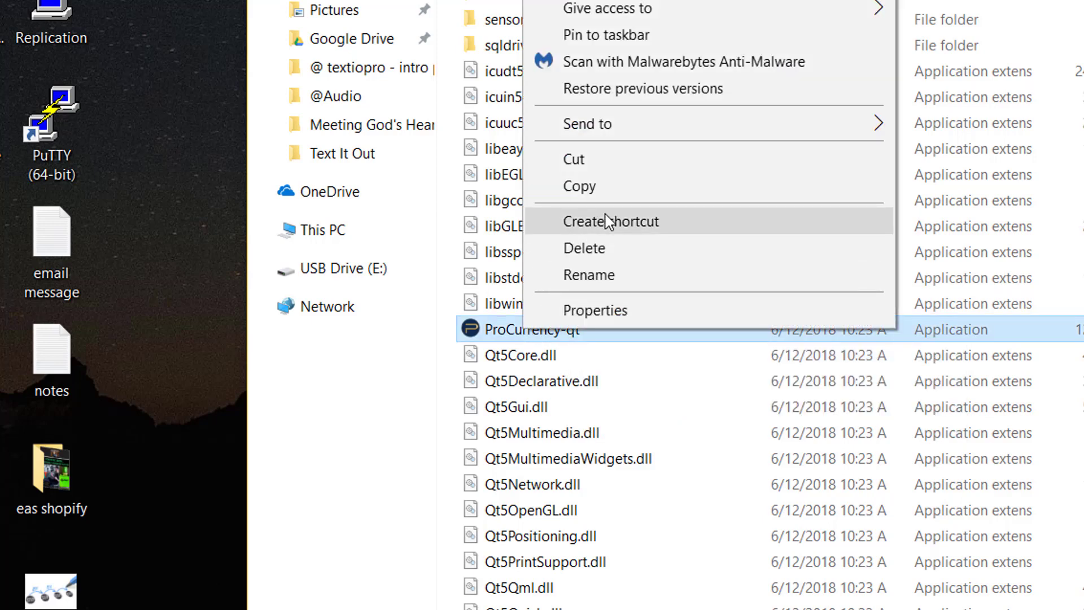
{"action": "mouse_move", "coordinate": [610, 131]}
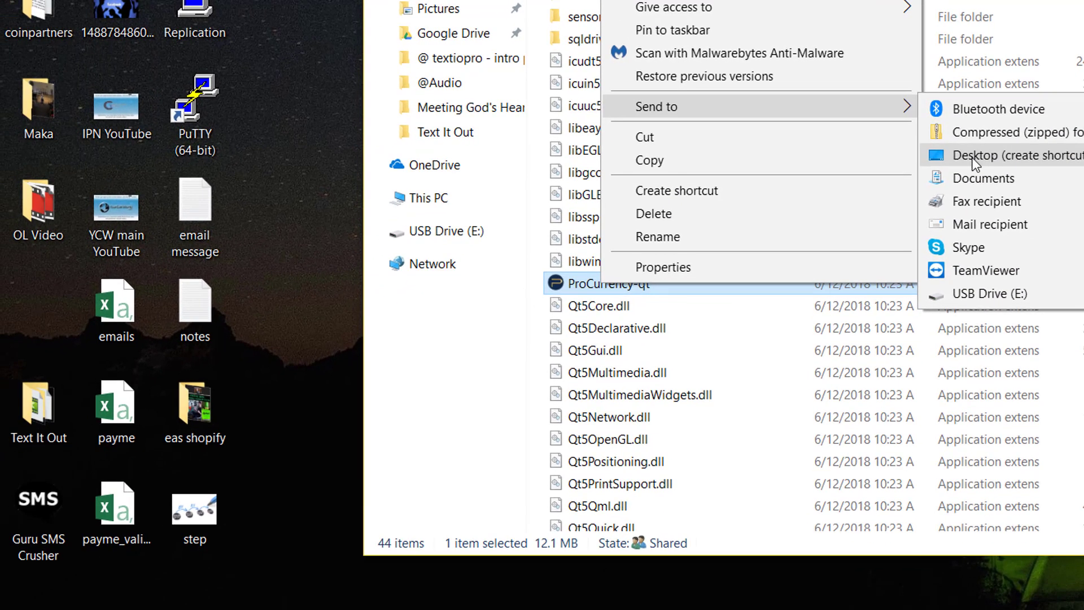
{"action": "left_click", "coordinate": [975, 157]}
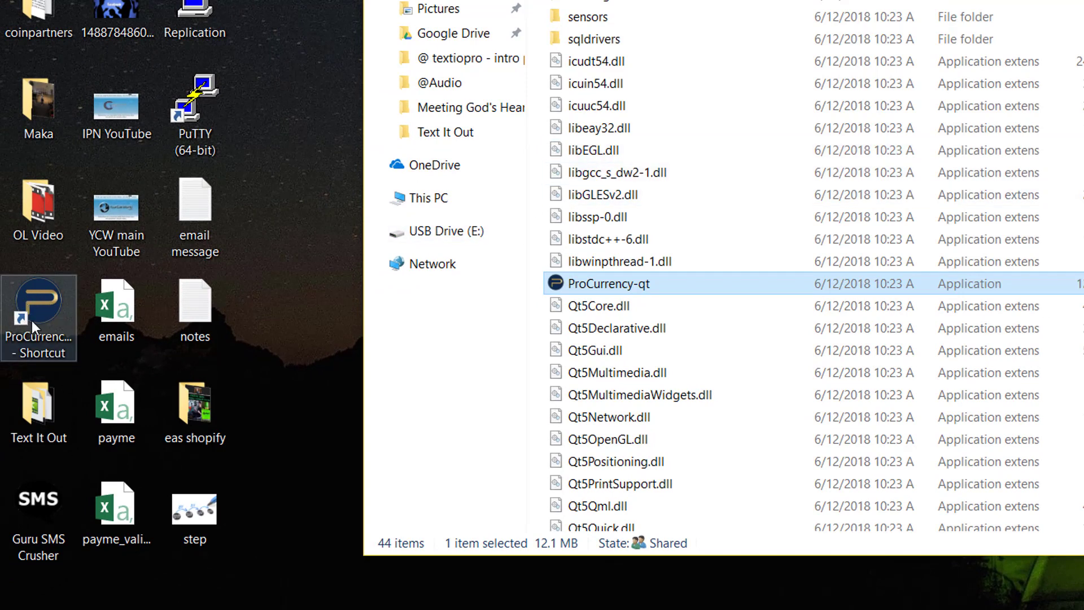
{"action": "left_click", "coordinate": [351, 341]}
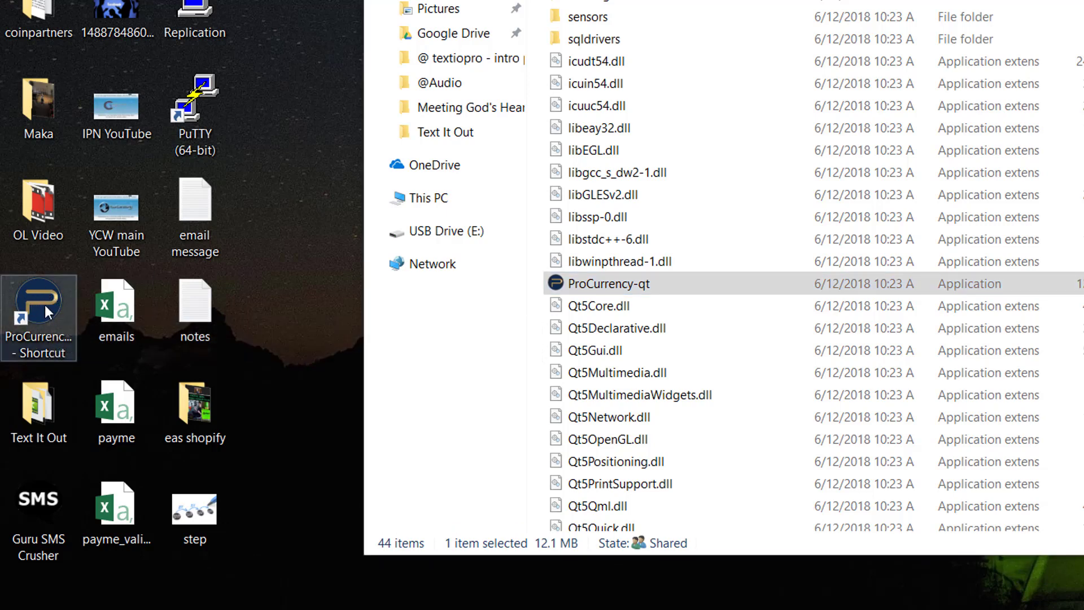
{"action": "left_click", "coordinate": [561, 281]}
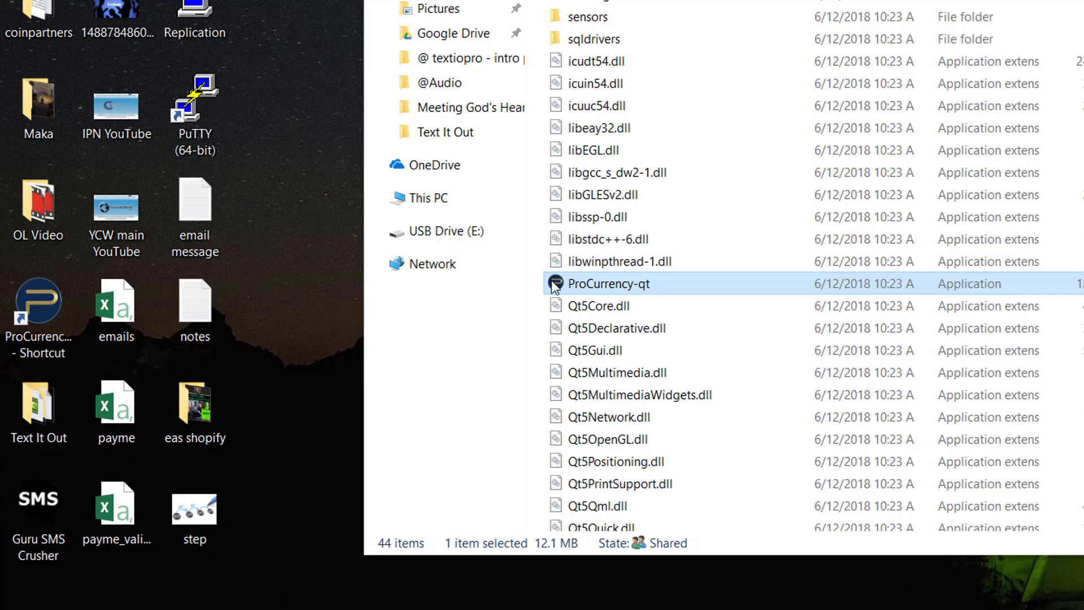
{"action": "left_click_drag", "start_coordinate": [555, 285], "coordinate": [599, 289]}
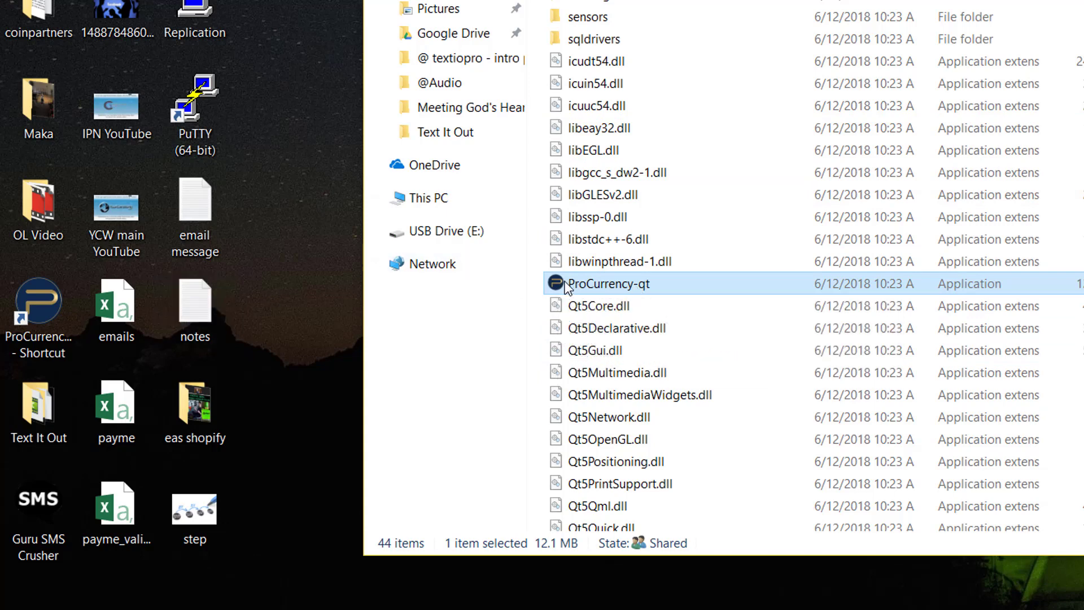
Step: Reopen the ProCurrency-qt Send to menu and dismiss it without sending another shortcut
{"action": "mouse_move", "coordinate": [566, 285]}
{"action": "right_click", "coordinate": [567, 287]}
{"action": "mouse_move", "coordinate": [647, 109]}
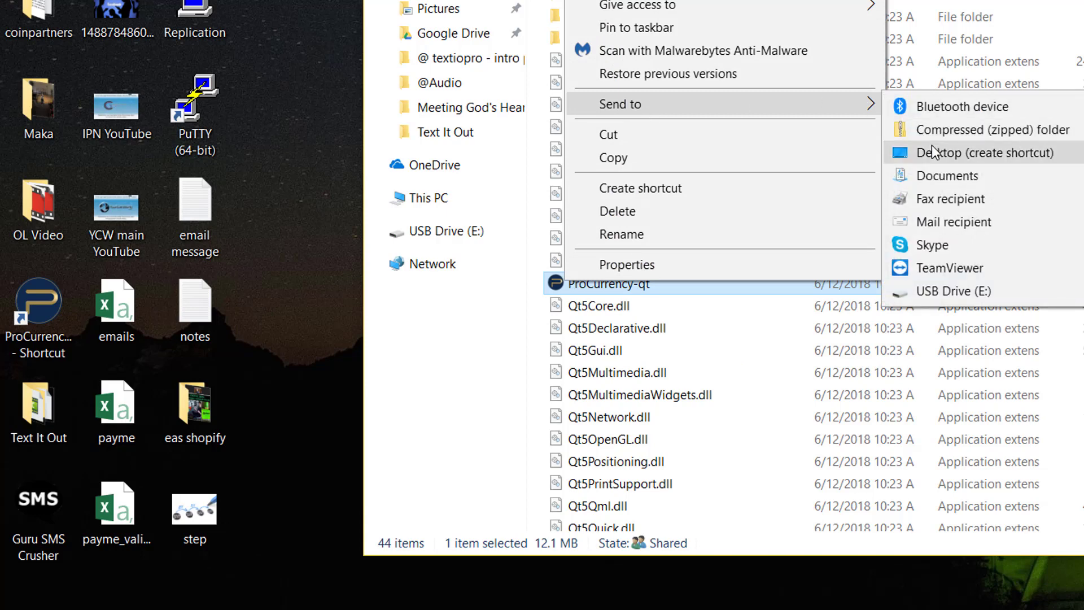
{"action": "left_click", "coordinate": [335, 147]}
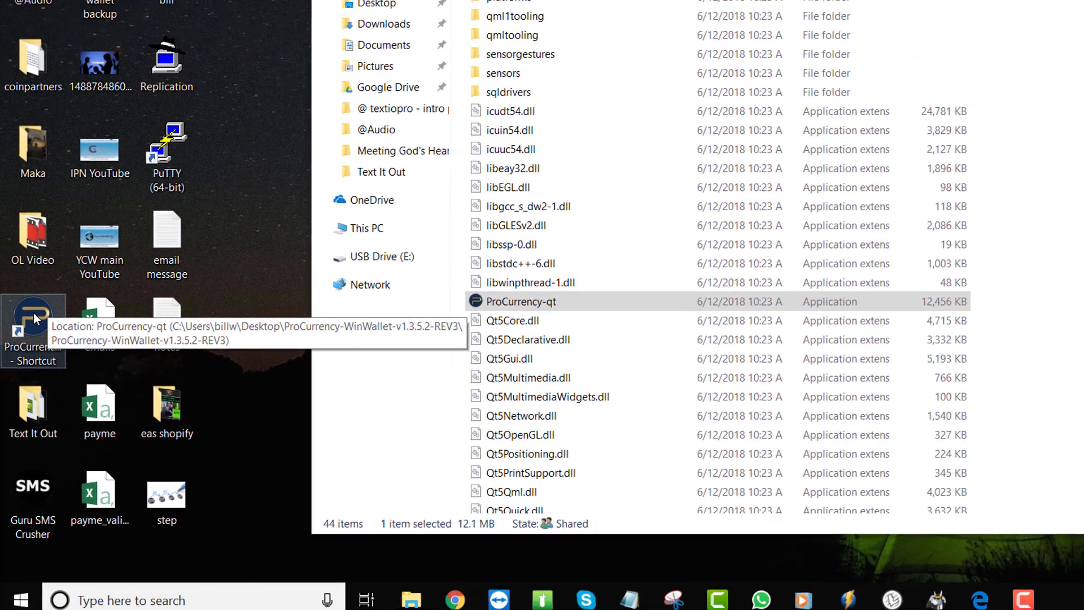
Step: Close the wallet folder window to show the desktop with the new shortcut
{"action": "left_click_drag", "start_coordinate": [34, 315], "coordinate": [1030, 594]}
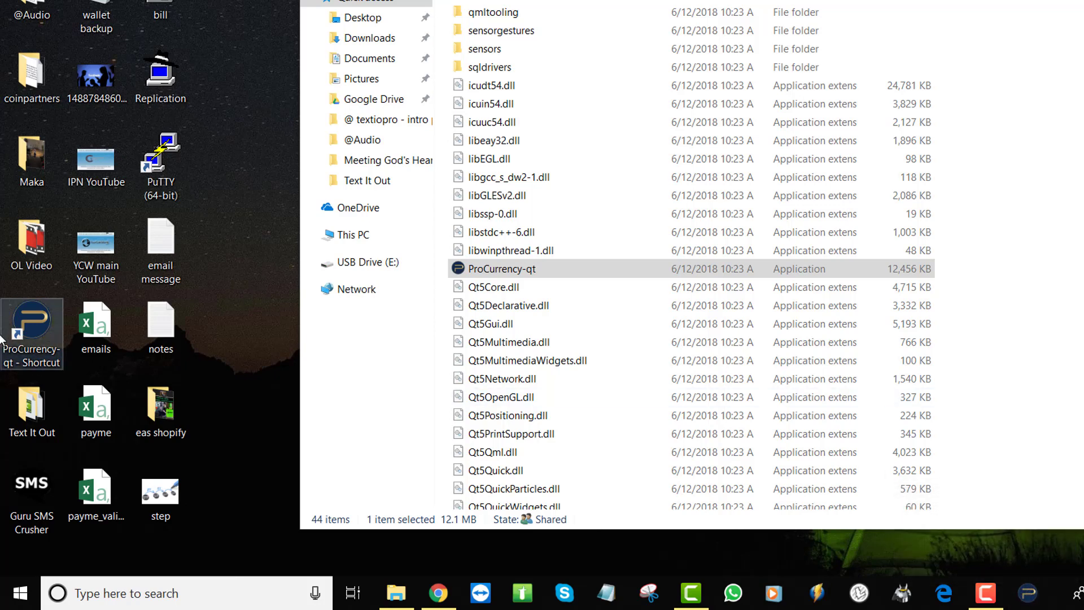
{"action": "left_click", "coordinate": [473, 273]}
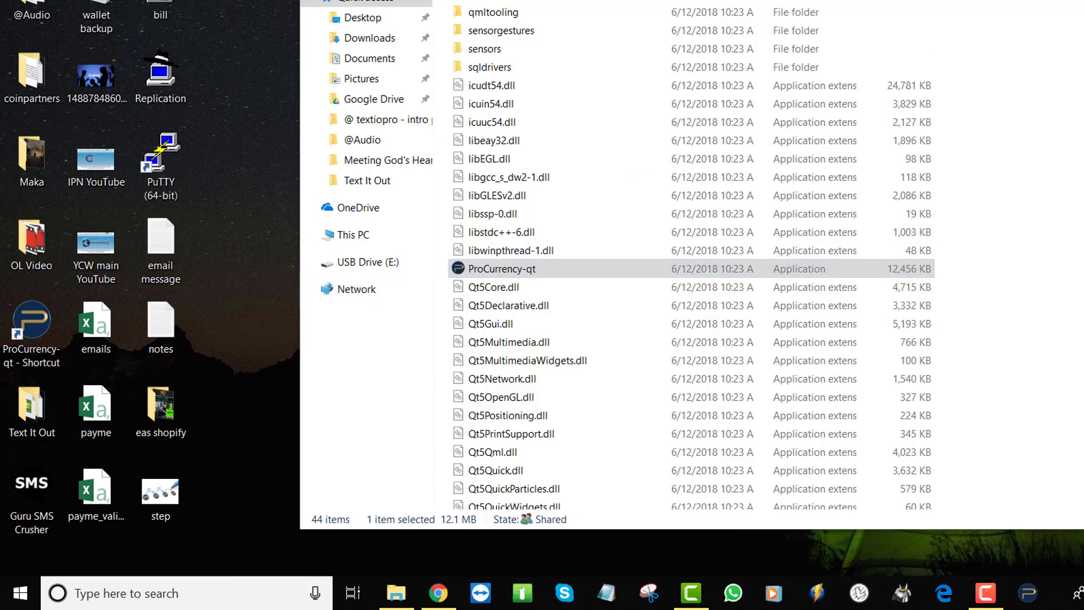
{"action": "key", "text": "super+d"}
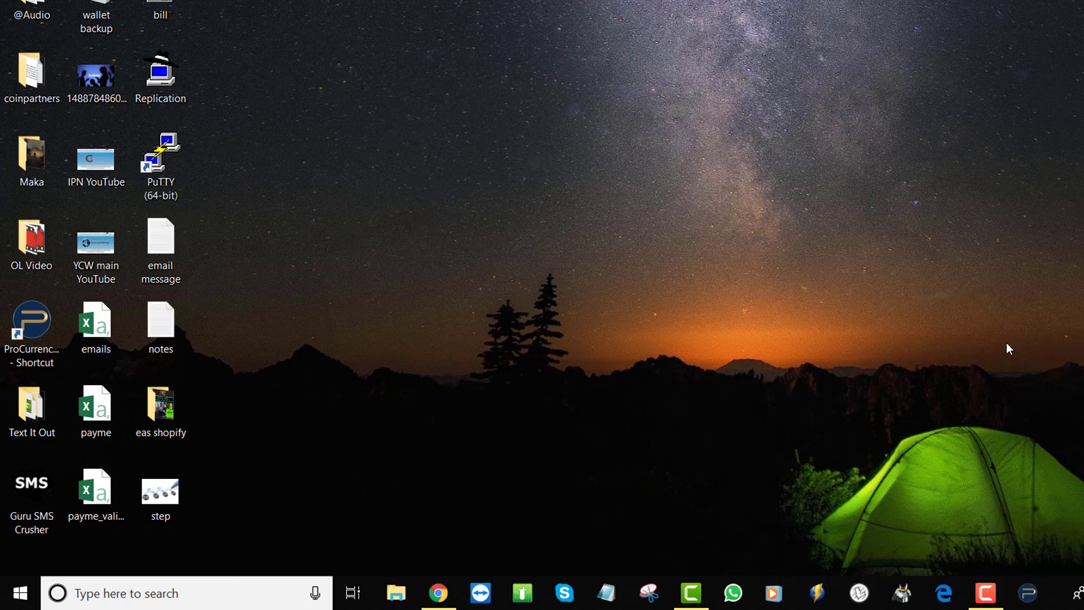
Step: Launch the new wallet and allow its firewall access on private and public networks
{"action": "left_click", "coordinate": [1027, 594]}
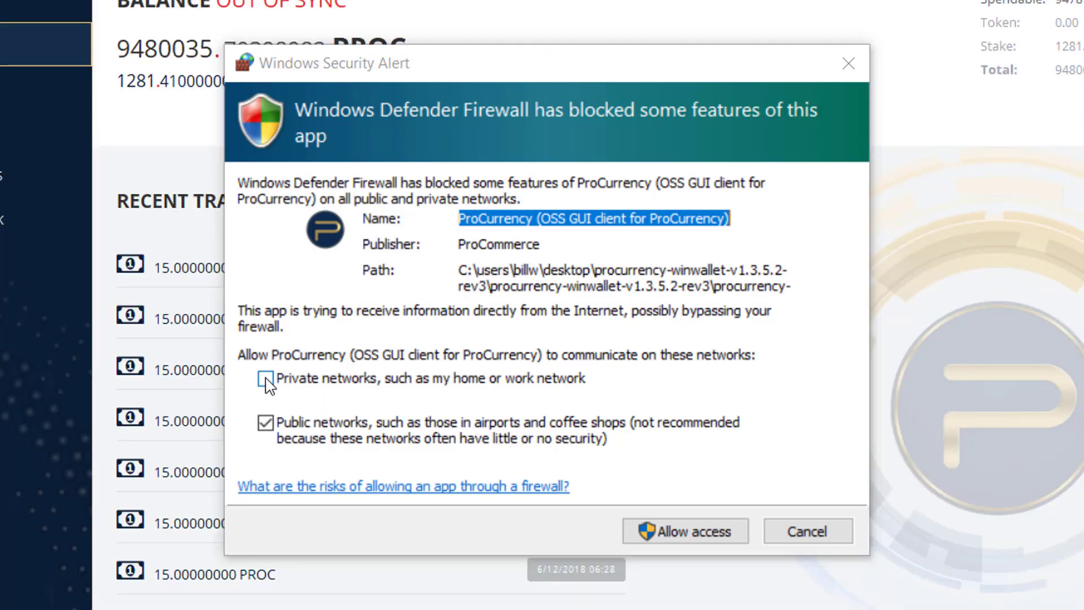
{"action": "left_click", "coordinate": [265, 379]}
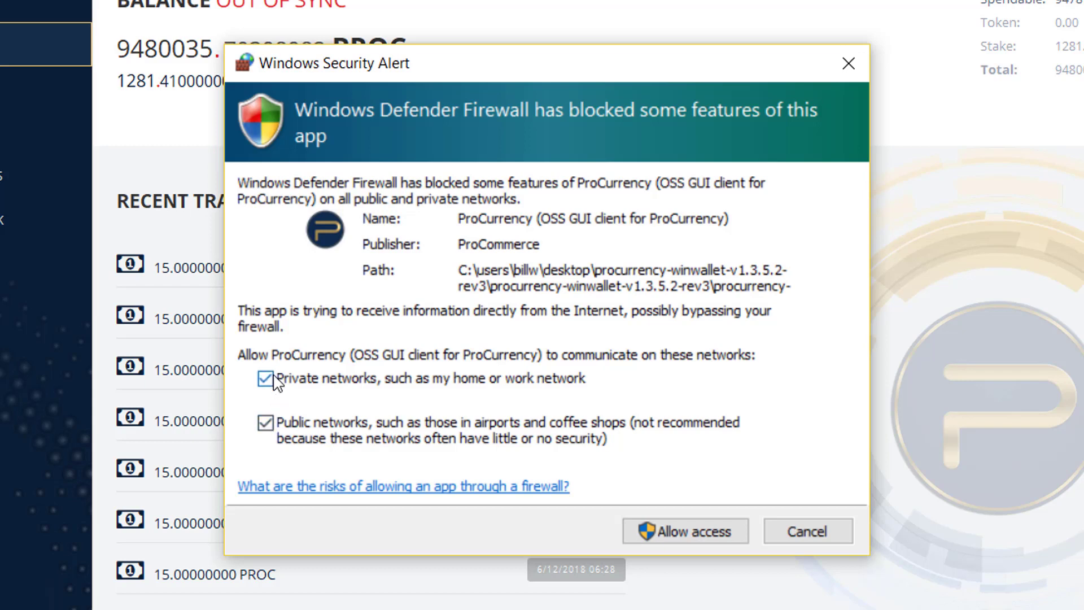
{"action": "left_click", "coordinate": [691, 525]}
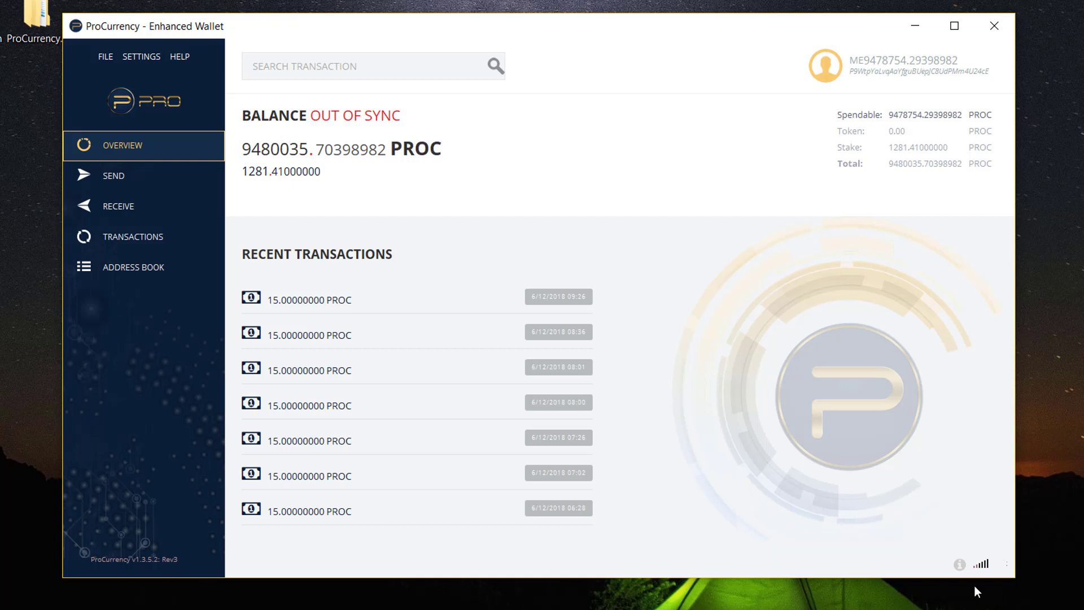
Step: Check the network connection status and move the wallet window down and right
{"action": "mouse_move", "coordinate": [979, 565]}
{"action": "left_click_drag", "start_coordinate": [670, 32], "coordinate": [757, 102]}
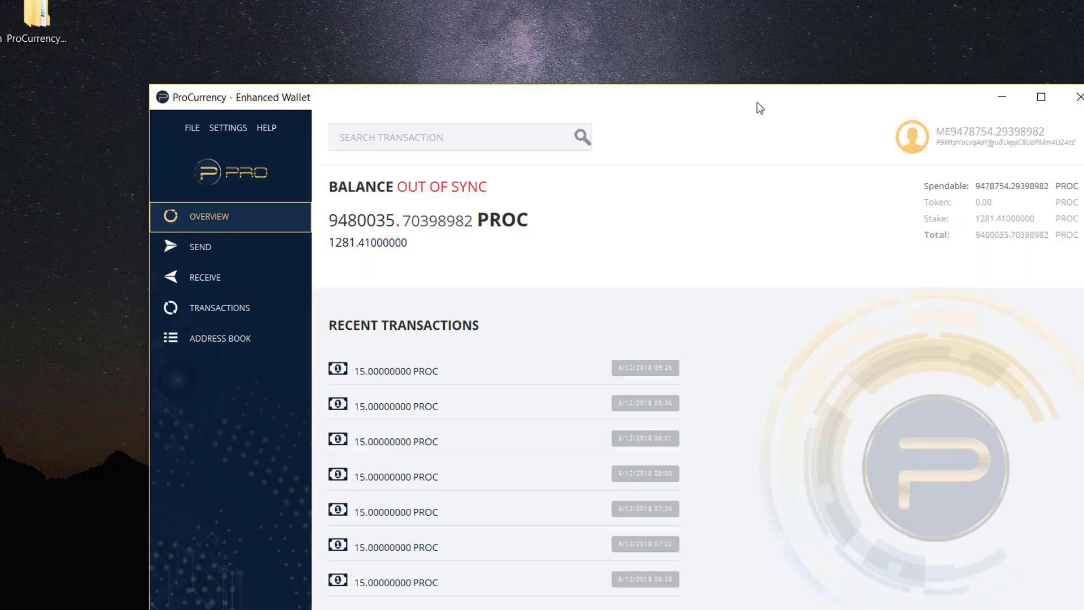